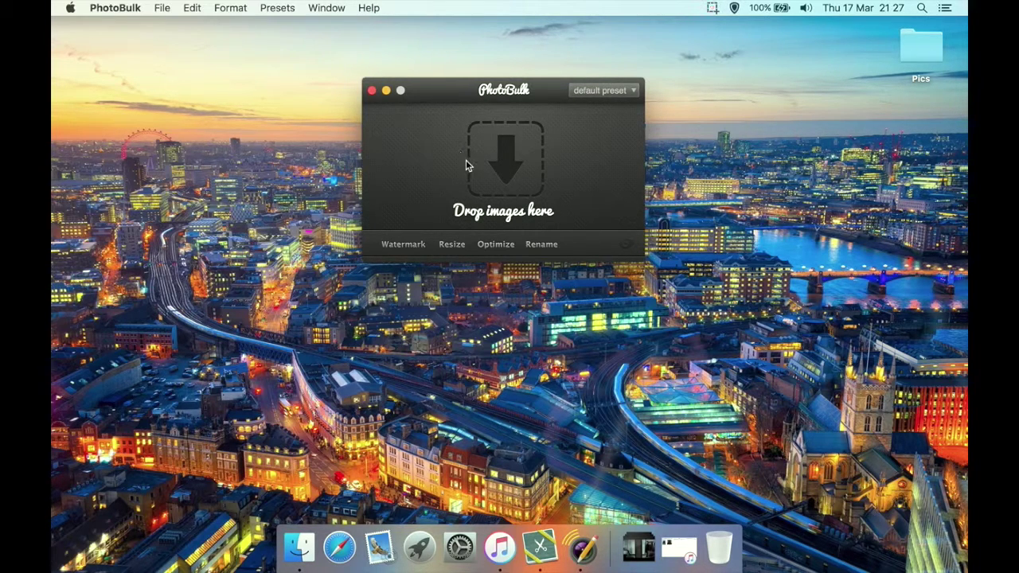
Open the Pics folder on the desktop, add all its images to PhotoBulk's drop area, and close the folder window.
left_click(909, 48)
double_click(909, 47)
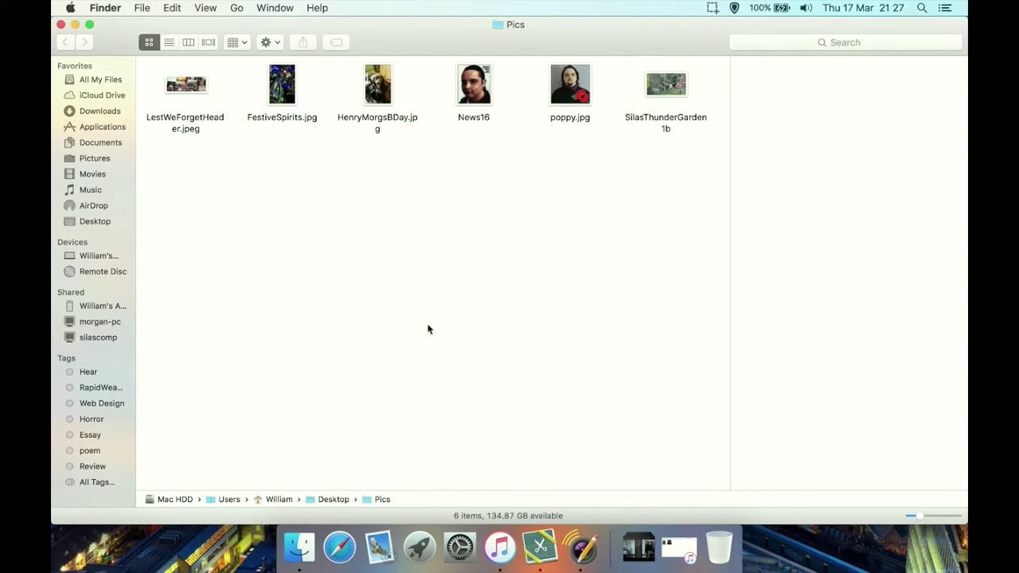
left_click(543, 221)
left_click_drag(543, 222, 203, 104)
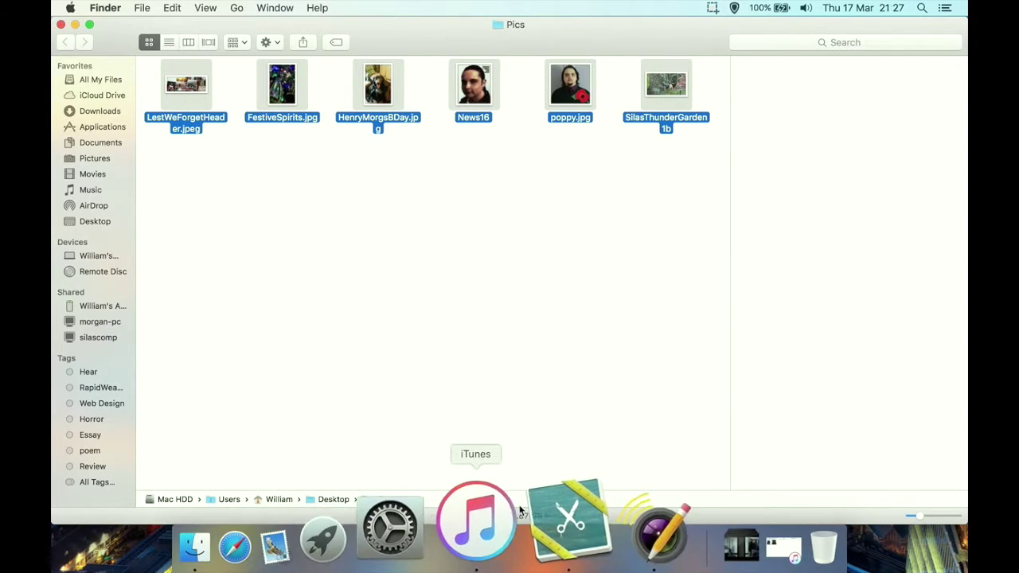
left_click(589, 521)
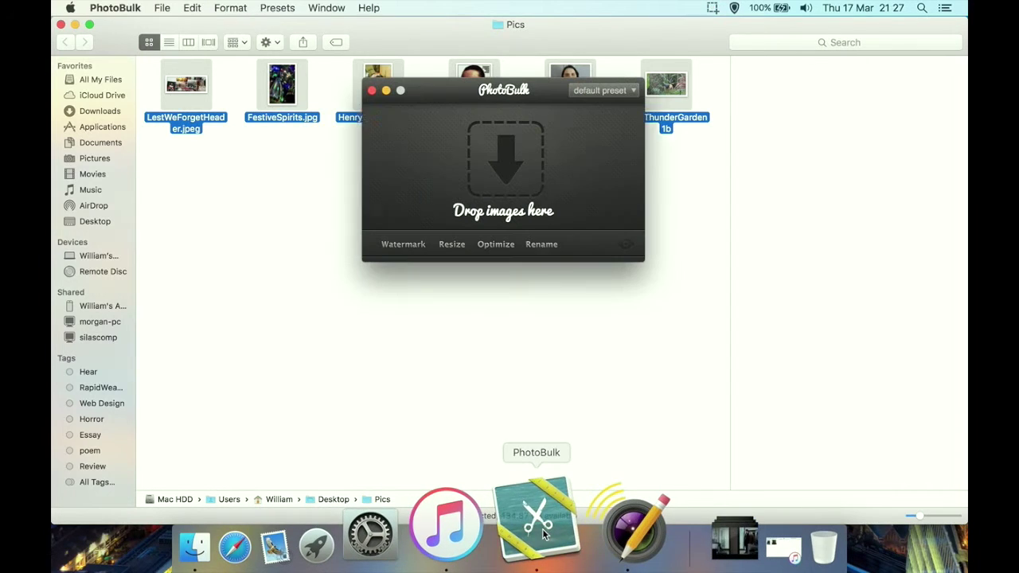
left_click(176, 90)
left_click_drag(176, 90, 425, 144)
left_click(60, 24)
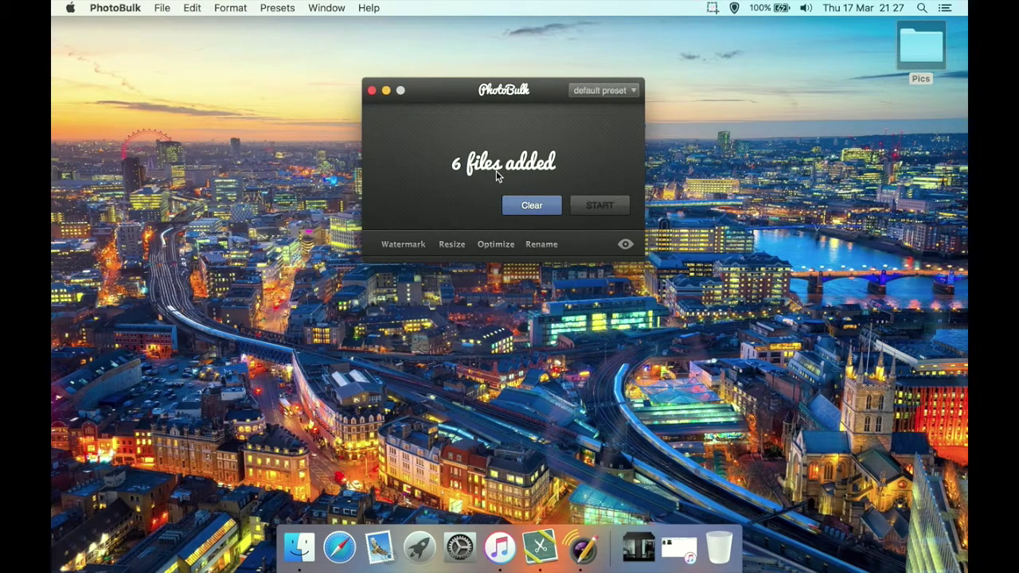
Enable the watermark and set it to a Datestamp with the date format 1 JAN 1970.
left_click(407, 245)
left_click(423, 275)
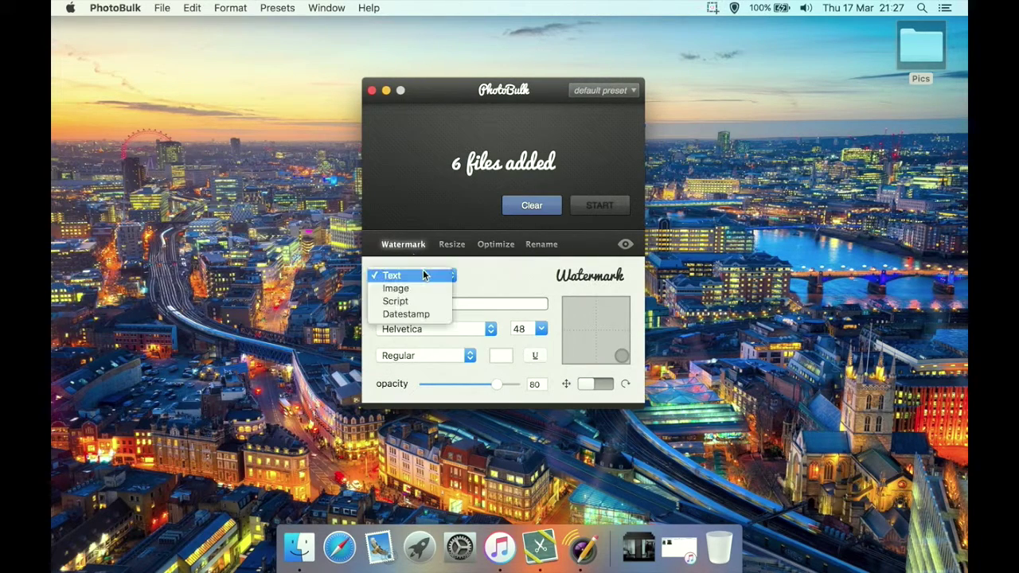
left_click(405, 315)
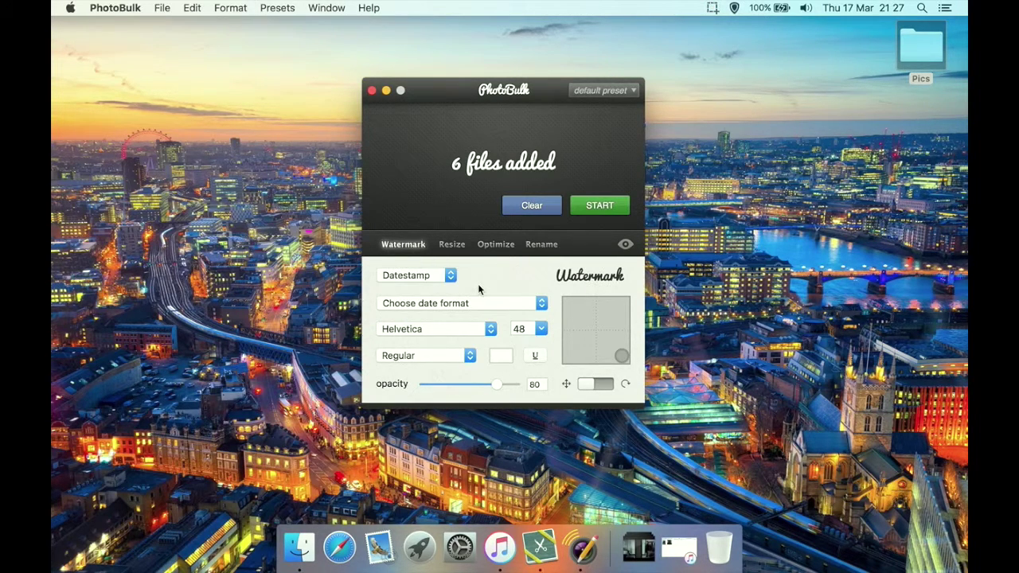
left_click(444, 302)
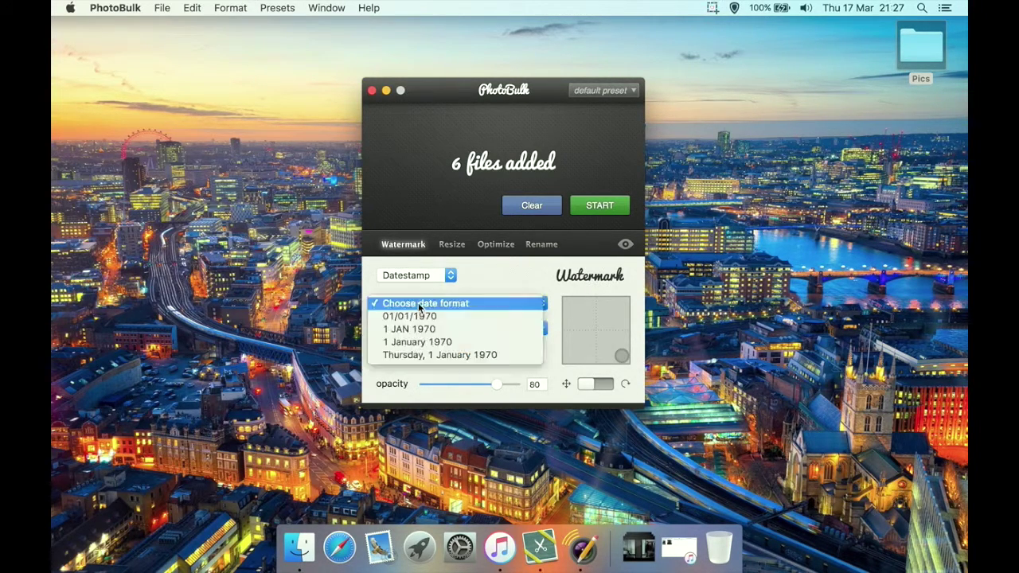
left_click(439, 328)
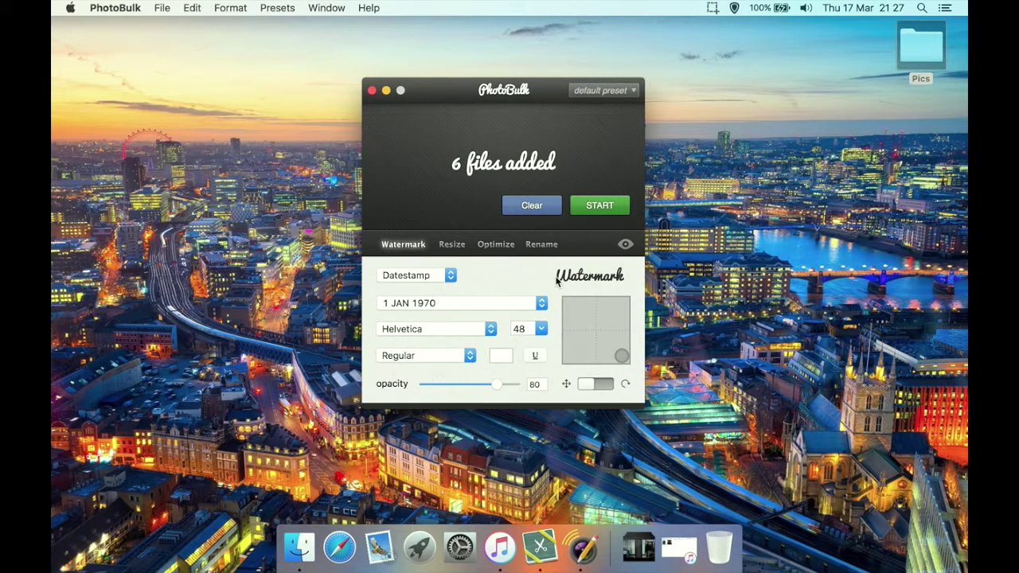
Switch the watermark type to Text, try the Image type, and return to Text.
left_click(429, 275)
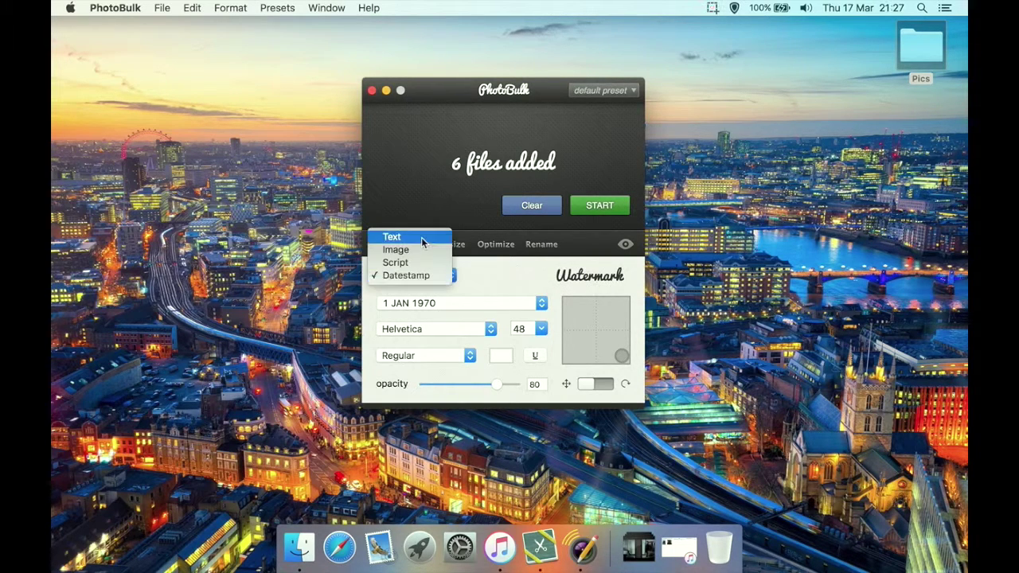
left_click(421, 238)
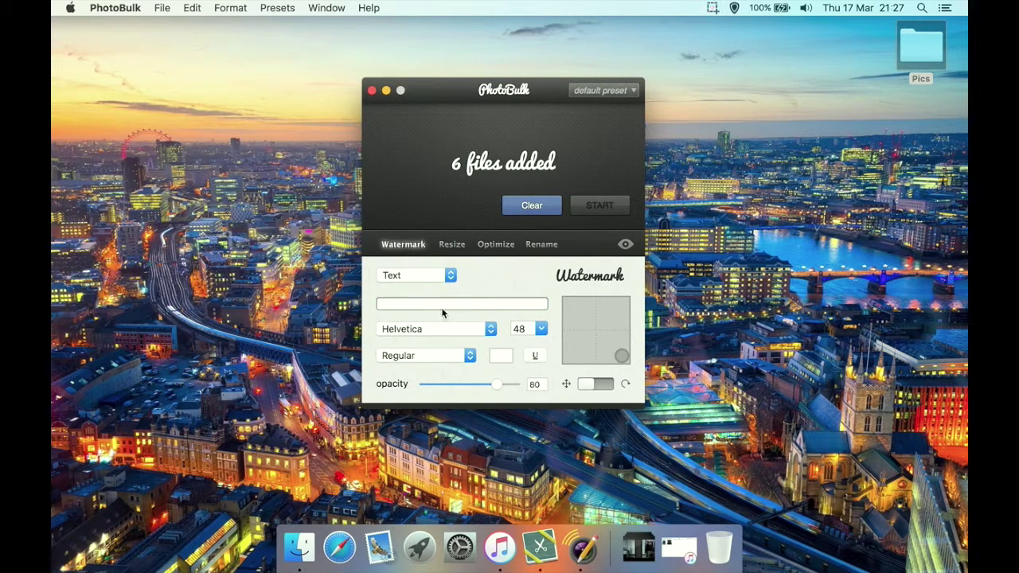
left_click(425, 277)
left_click(427, 290)
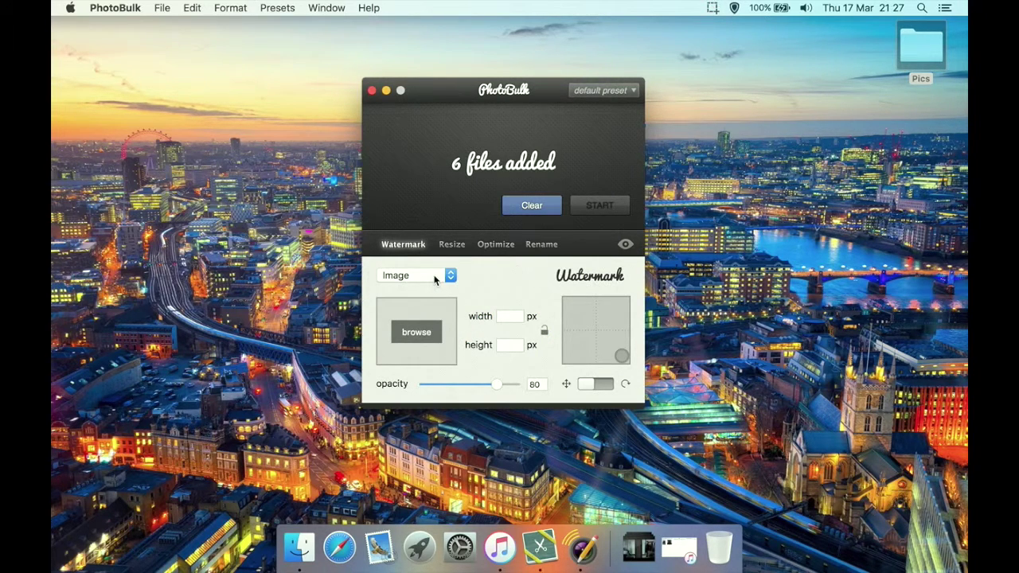
left_click(434, 276)
left_click(430, 264)
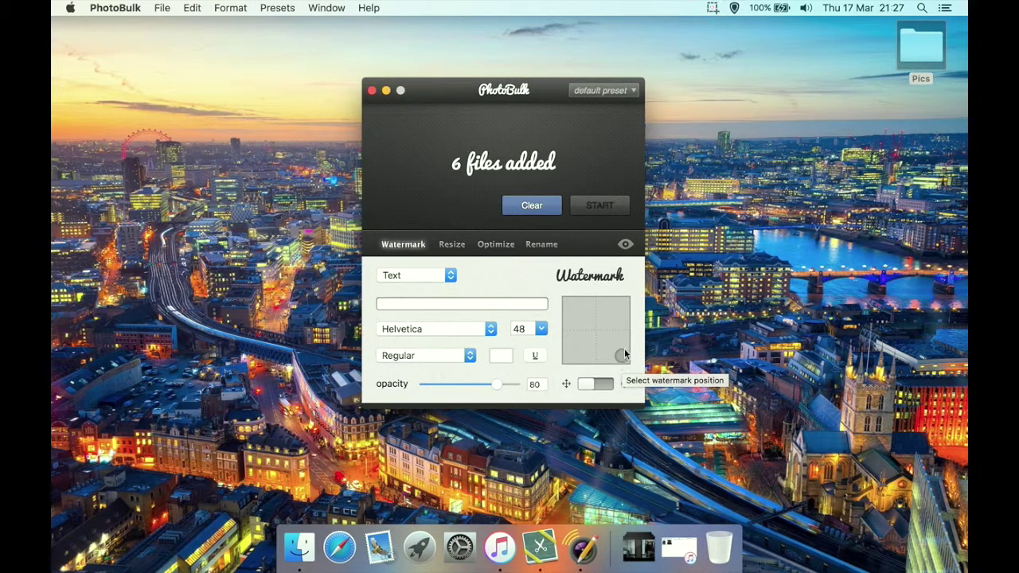
Move the watermark position marker to the lower-left corner of the placement grid.
left_click(569, 354)
left_click(597, 326)
left_click_drag(596, 326, 566, 366)
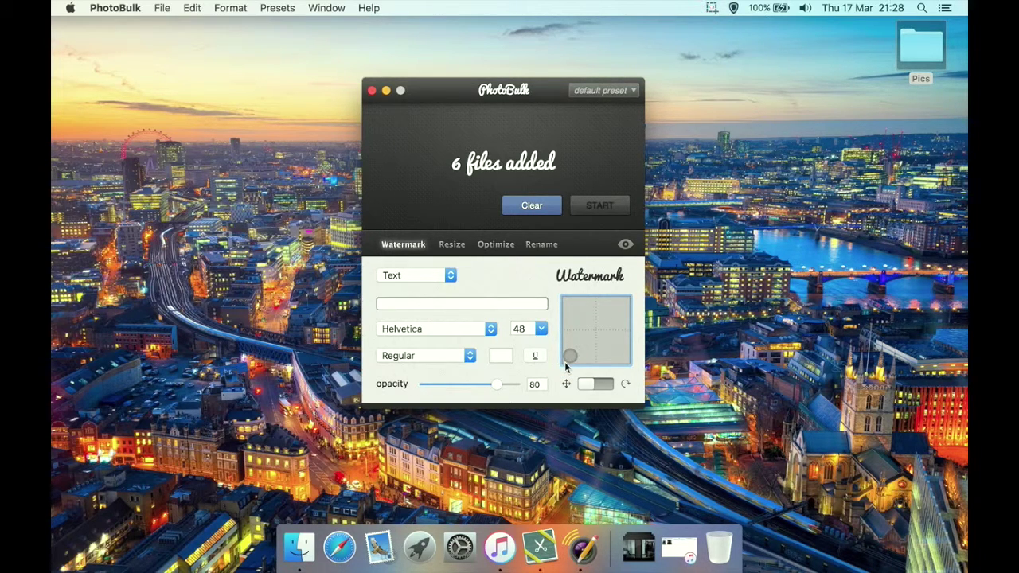
left_click(466, 333)
left_click(525, 315)
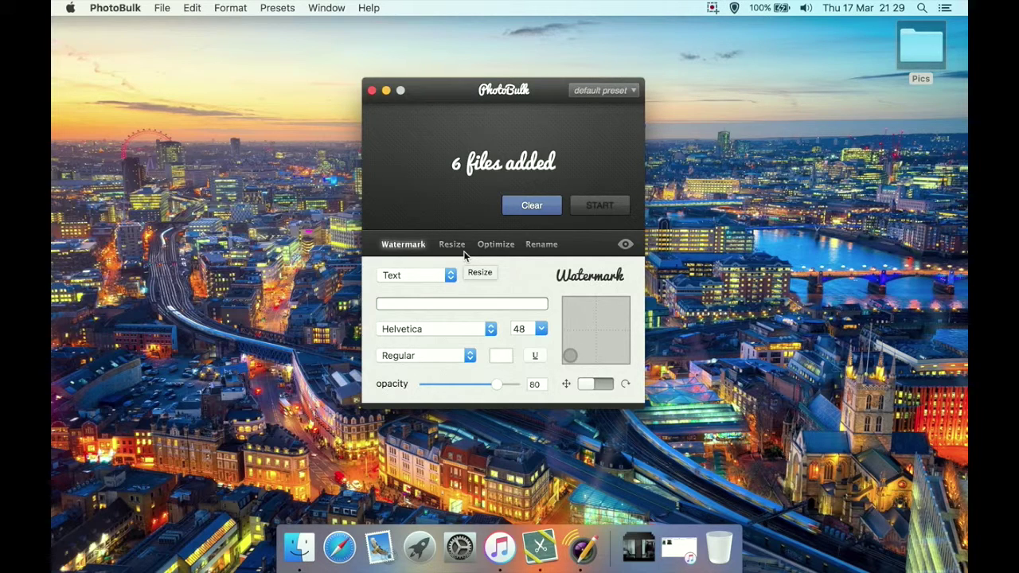
Move the PhotoBulk window higher and enable the Rename, Optimize, Watermark and Resize operations together.
left_click_drag(457, 94, 451, 43)
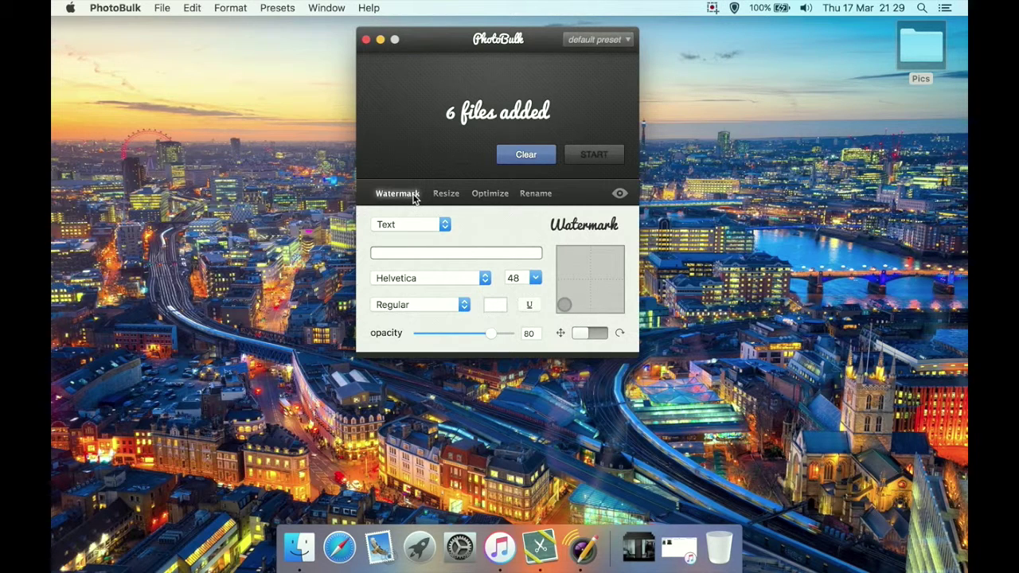
left_click(530, 196)
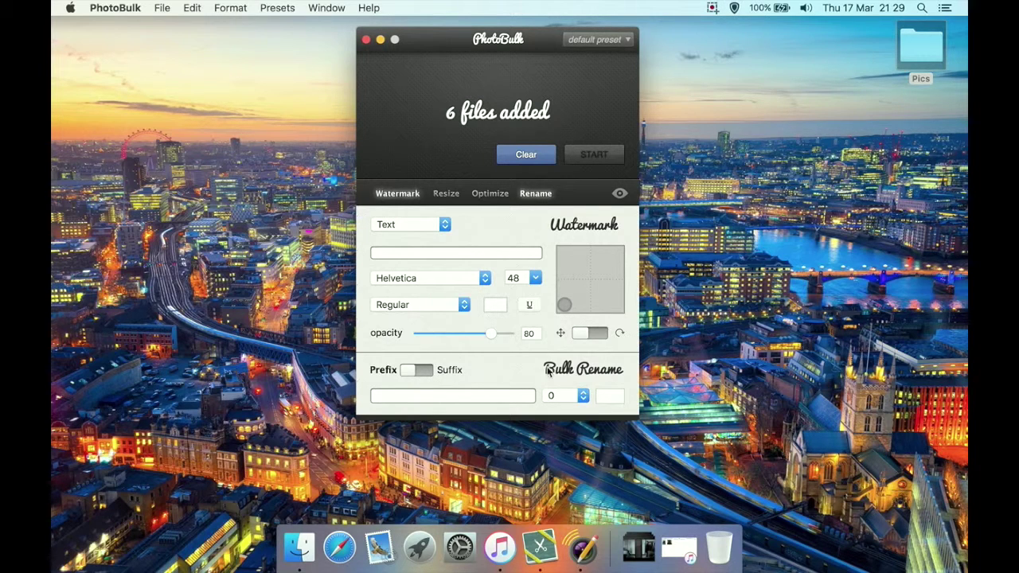
left_click(410, 199)
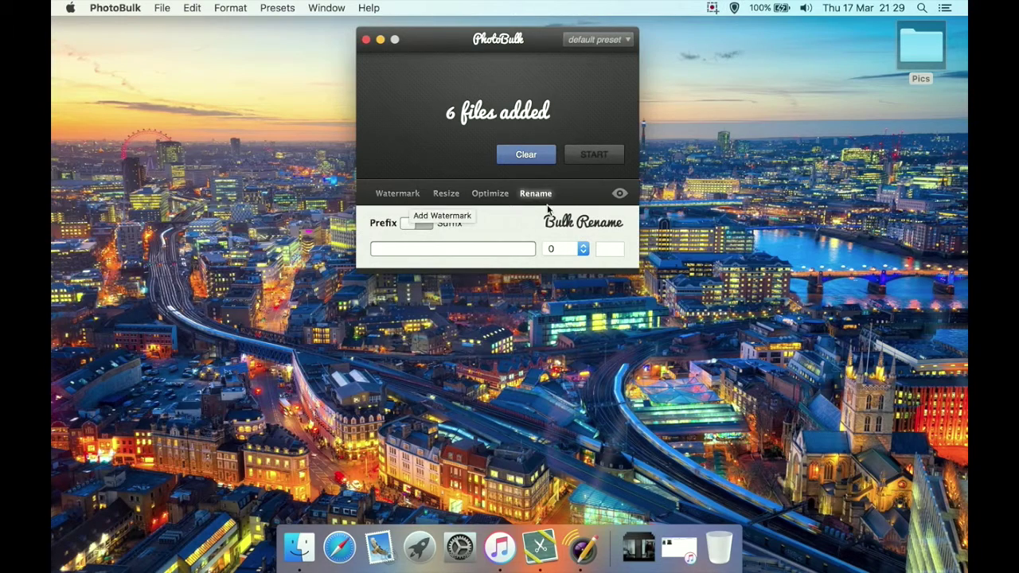
left_click(493, 195)
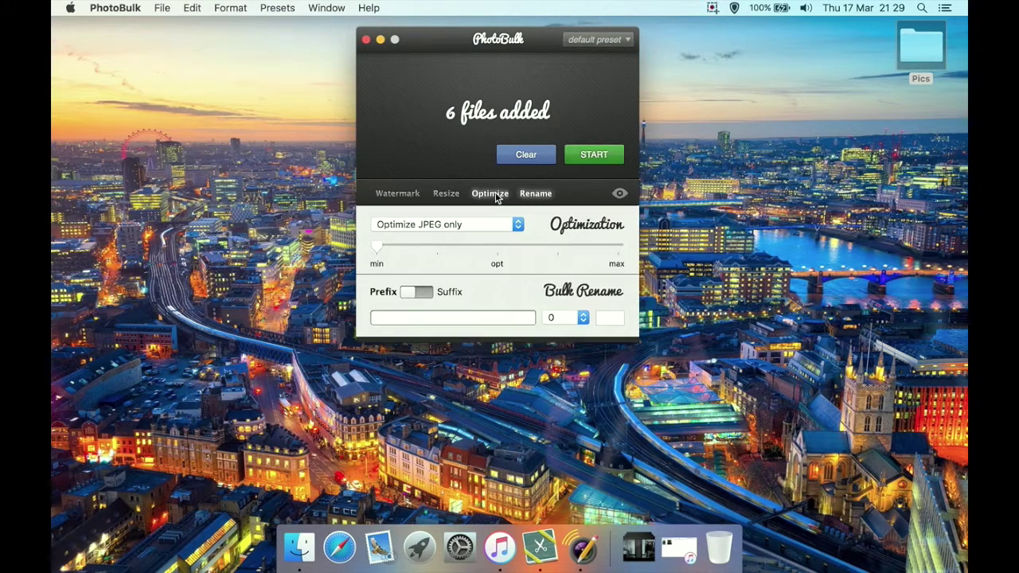
left_click(407, 198)
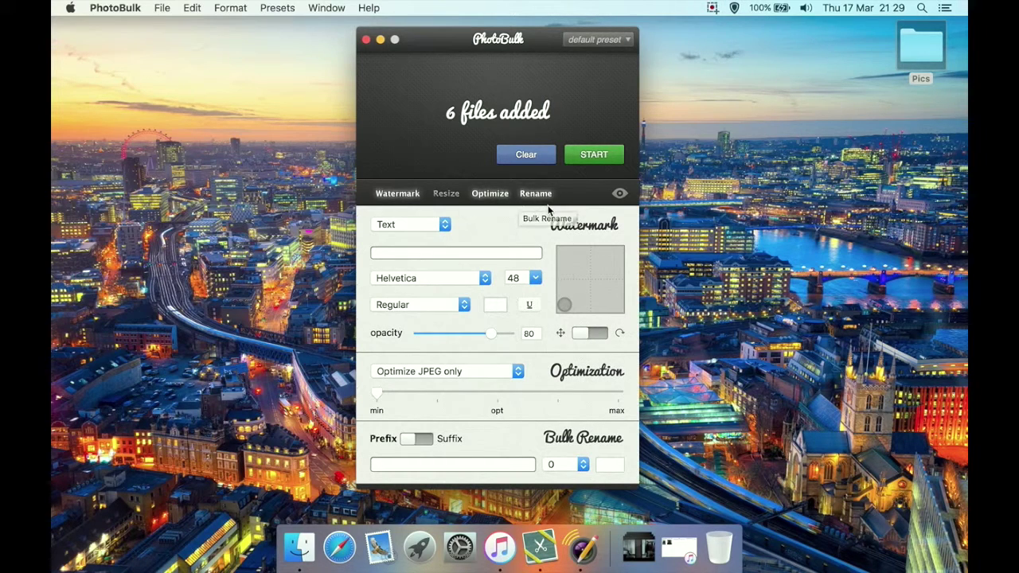
left_click(449, 200)
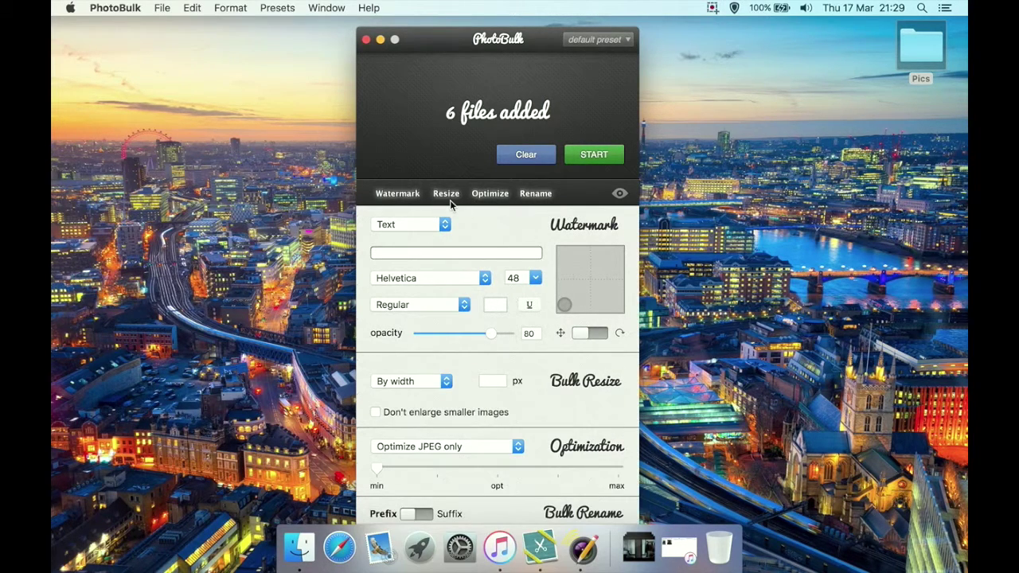
left_click_drag(466, 39, 465, 19)
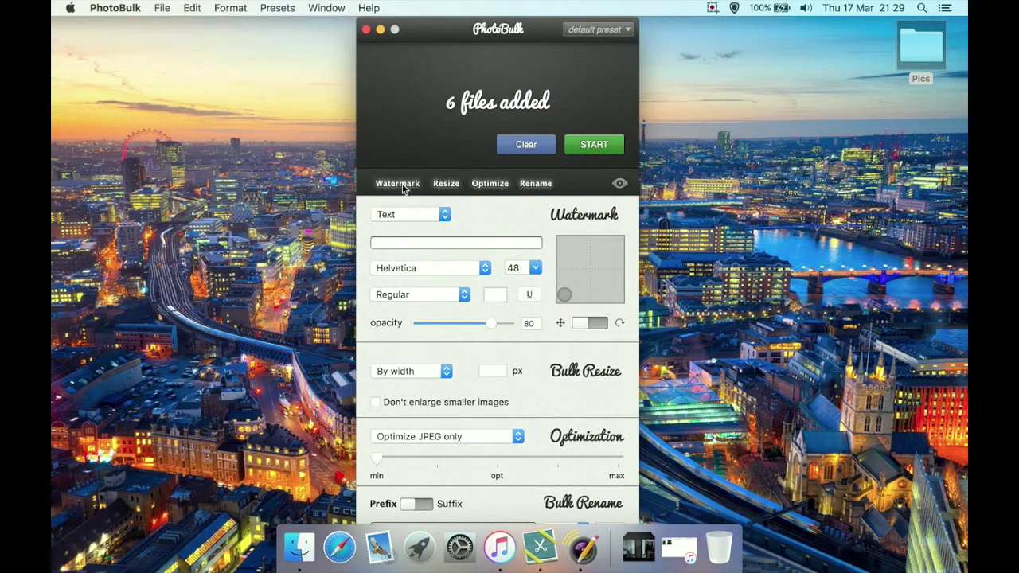
Turn off the Rename, Optimize, Resize and Watermark operations.
left_click(532, 185)
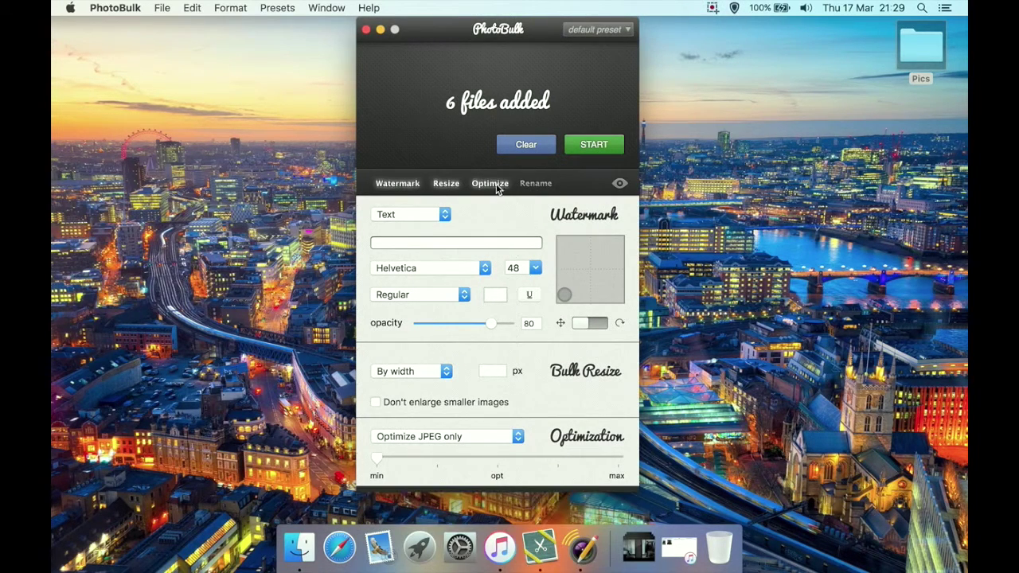
left_click(499, 186)
left_click(446, 186)
left_click(410, 186)
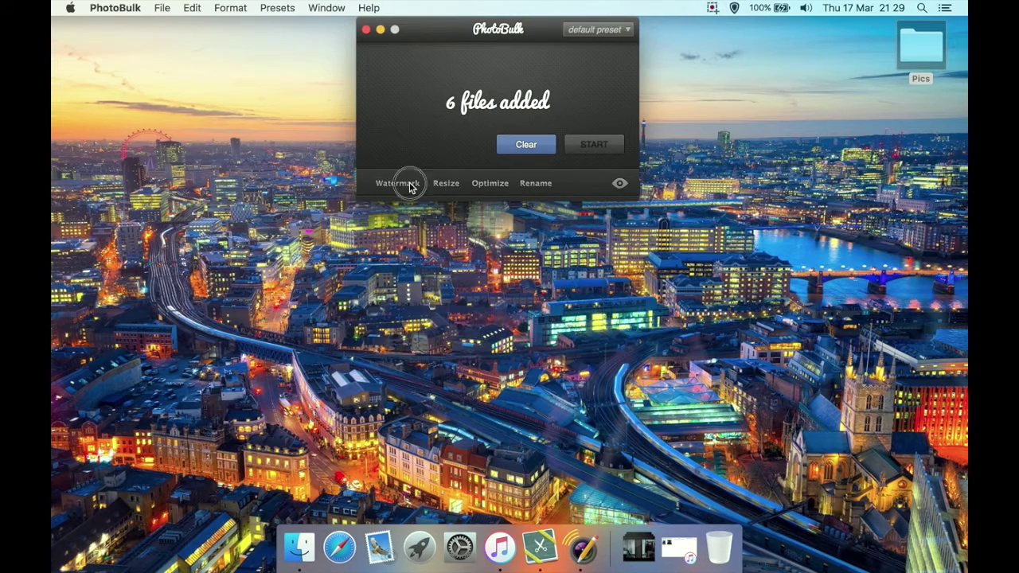
Try combining the Watermark and Optimize operations, and turn both off again.
left_click(409, 186)
left_click(480, 183)
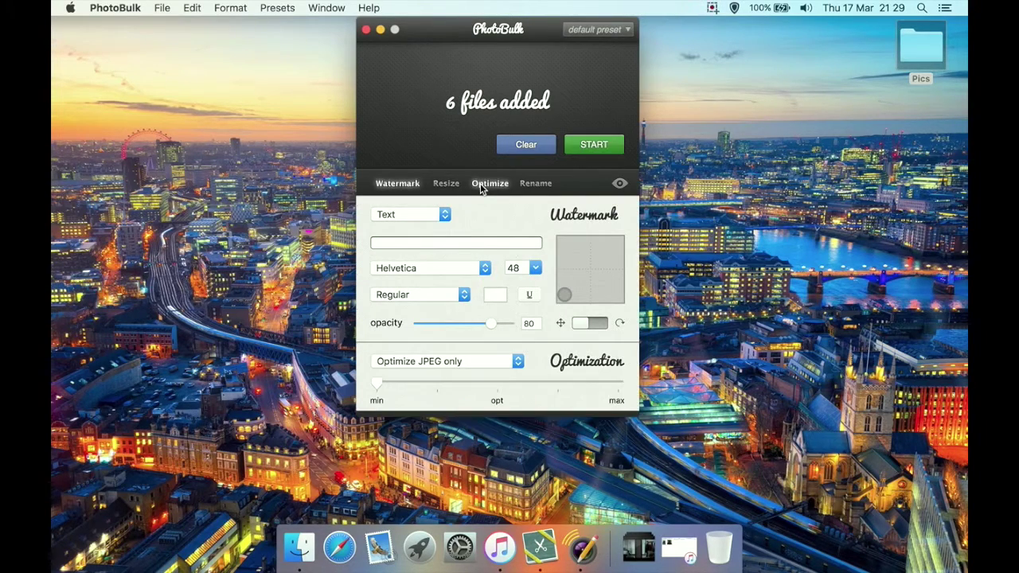
left_click(479, 183)
left_click(480, 183)
left_click(480, 183)
left_click(410, 184)
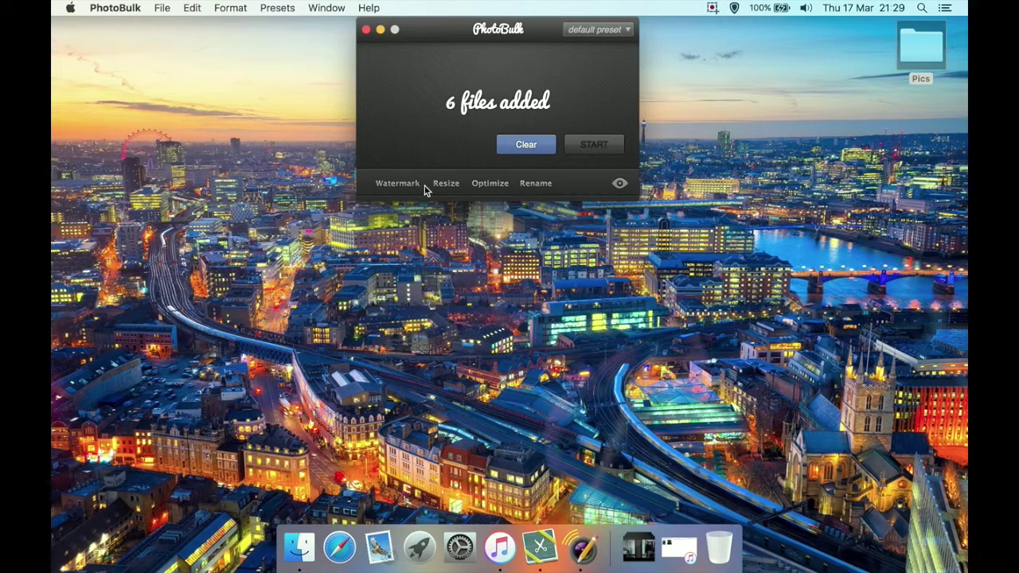
Enable bulk resizing, try the By height mode, and set it to Percentage with a value of 50%.
left_click(448, 185)
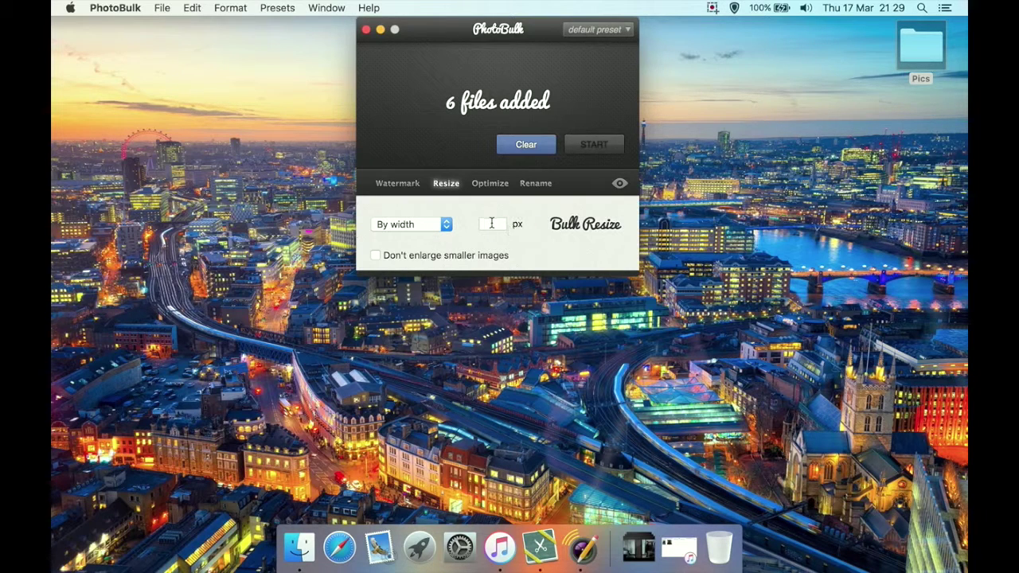
left_click(447, 224)
left_click(428, 235)
left_click(422, 224)
left_click(402, 235)
left_click(490, 225)
type("50")
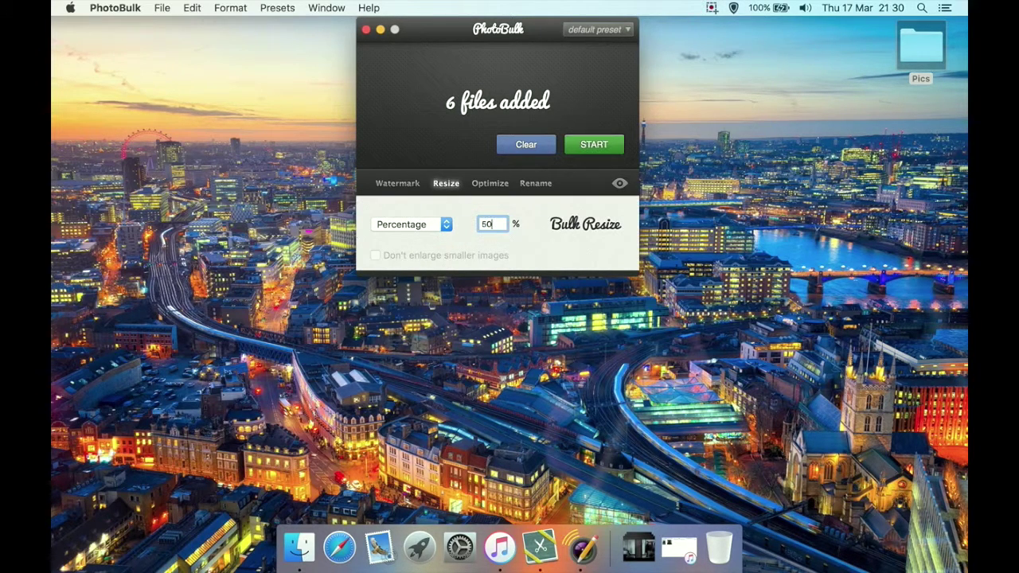
Try the By max size and Free size resize modes, and turn bulk resizing off.
left_click(423, 232)
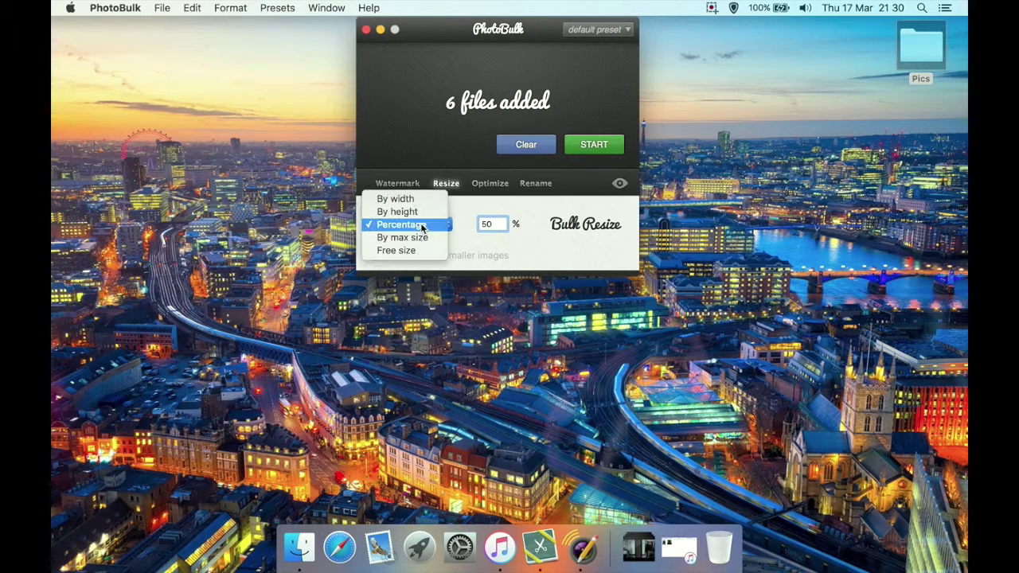
left_click(422, 234)
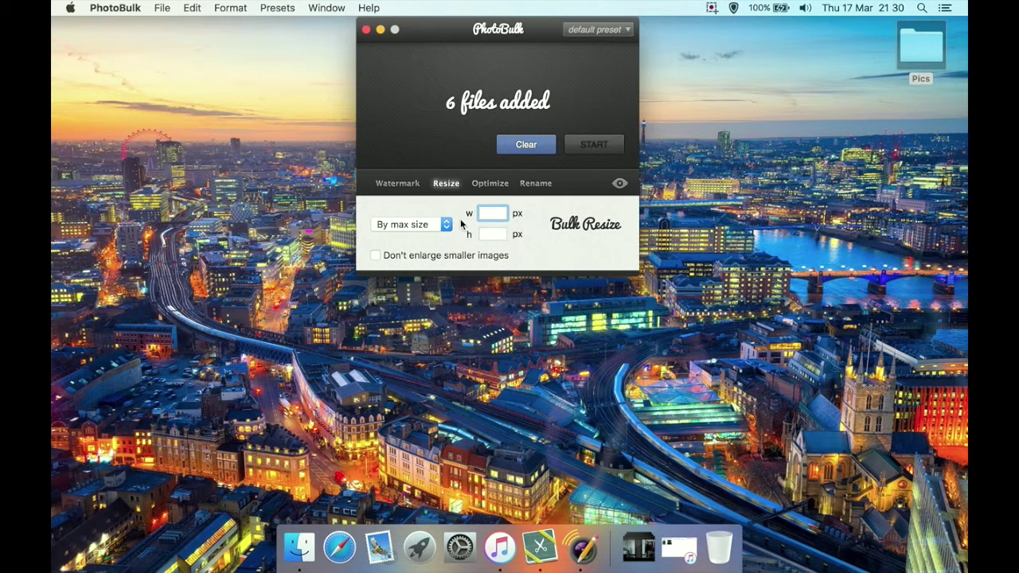
left_click(435, 224)
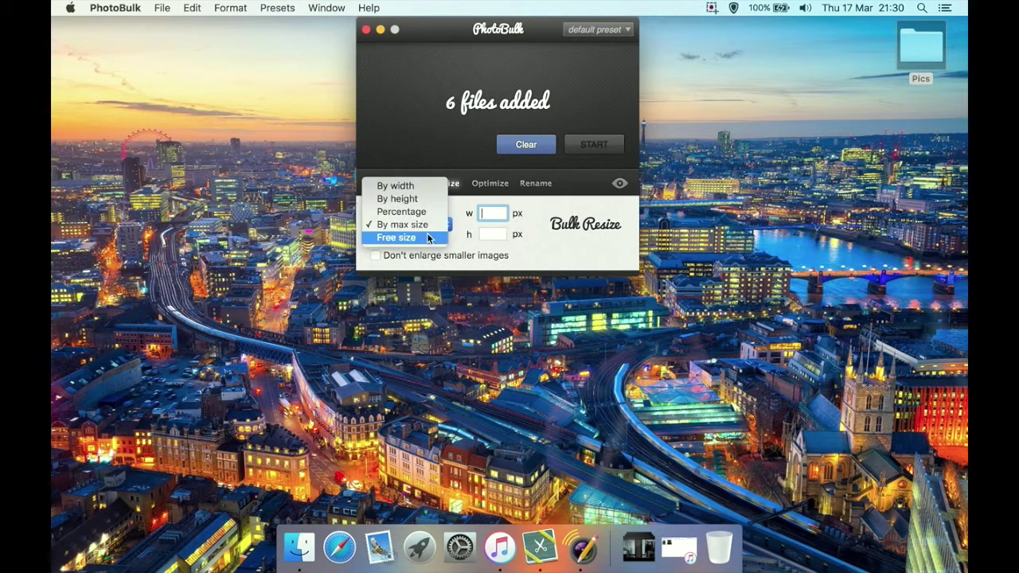
left_click(402, 237)
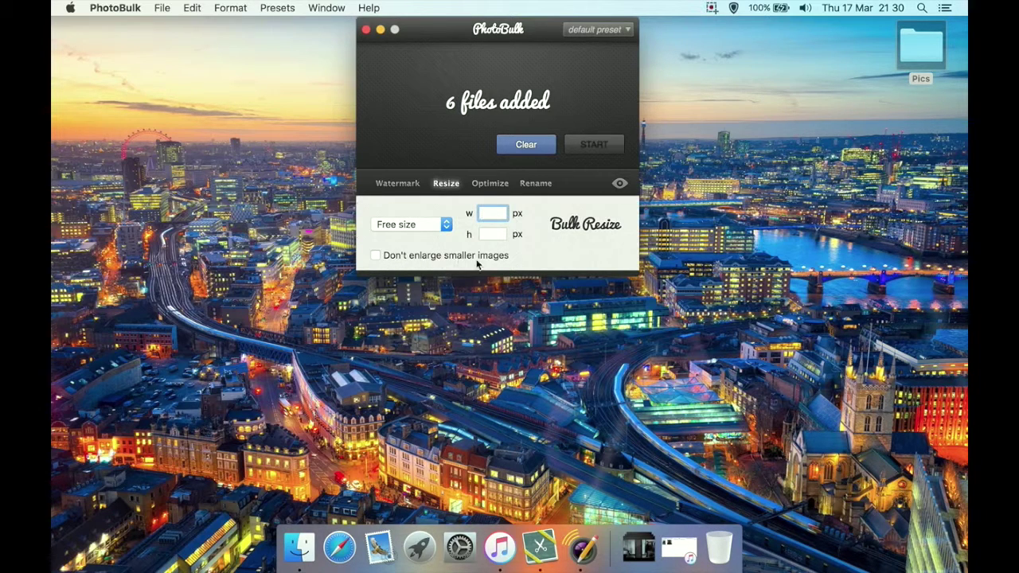
left_click(416, 260)
left_click(447, 188)
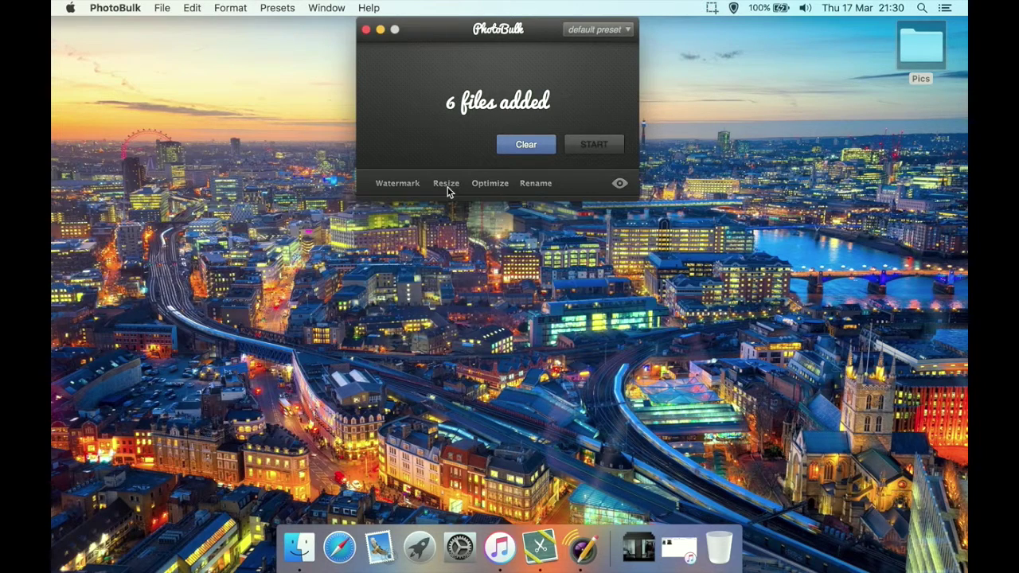
Enable optimization for both JPEG and PNG images, and set the optimization level to opt.
left_click(491, 185)
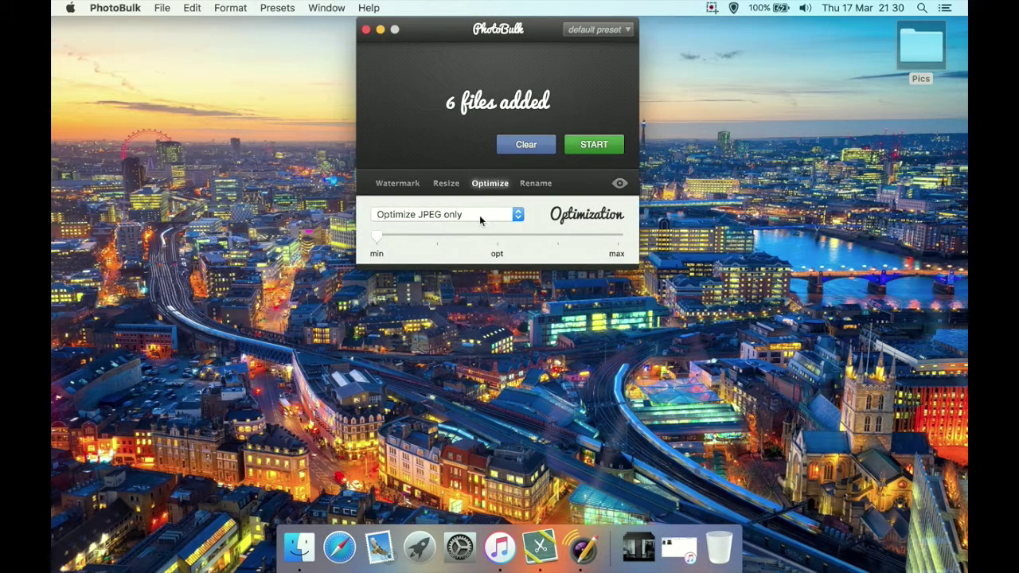
left_click(480, 219)
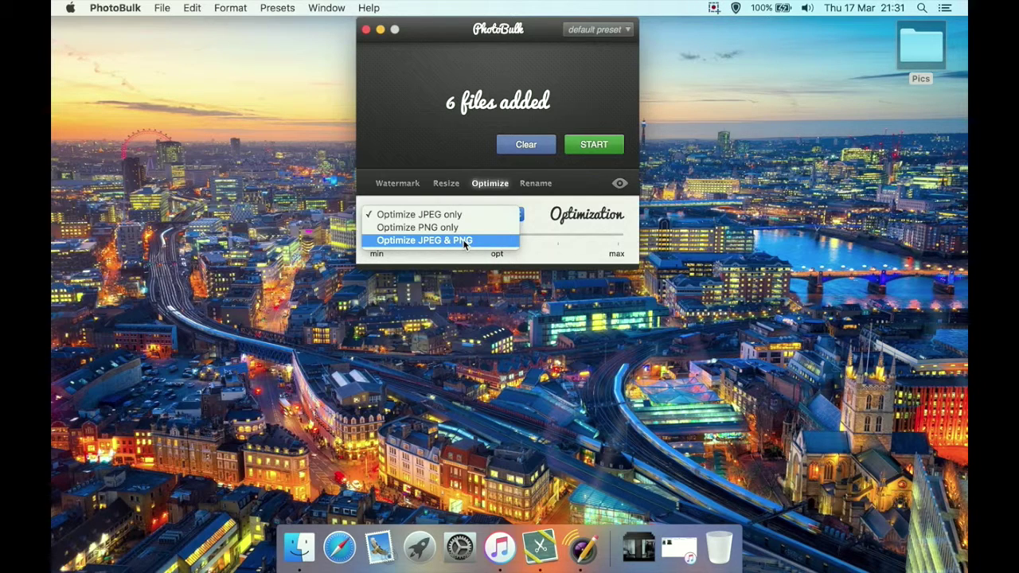
left_click(449, 241)
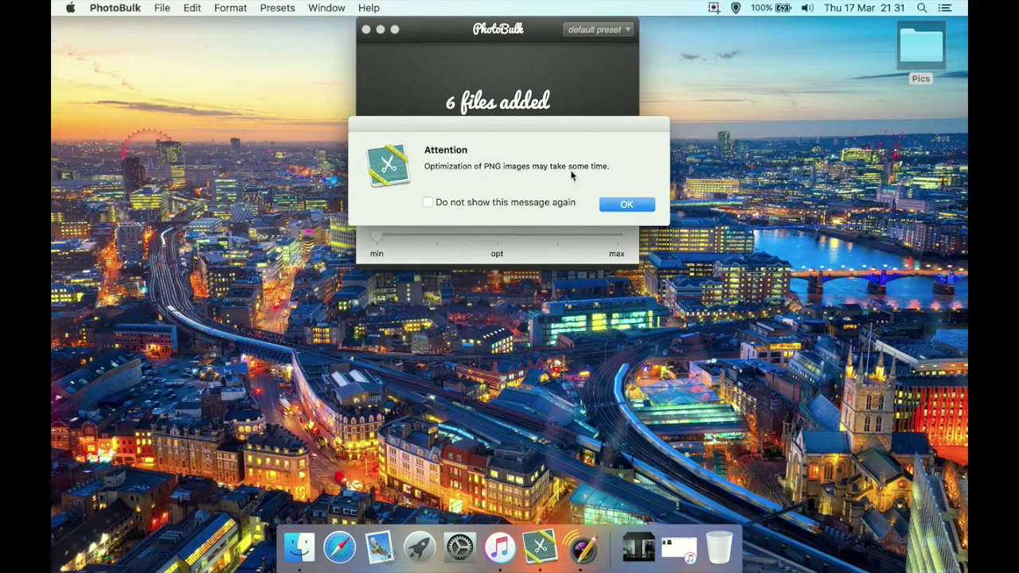
left_click(620, 206)
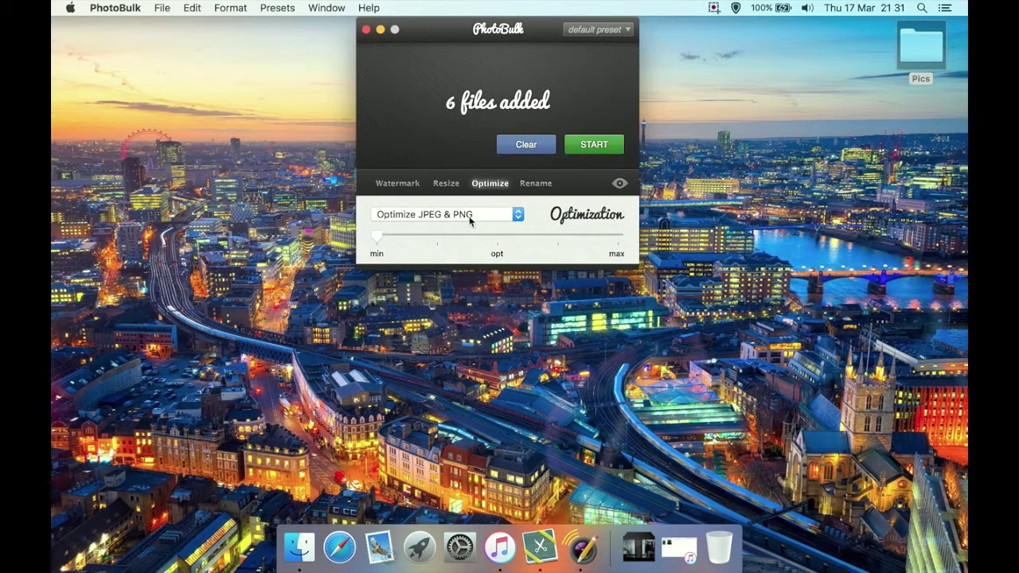
left_click_drag(379, 237, 512, 237)
Enable bulk renaming and turn off the Optimize operation.
left_click(536, 184)
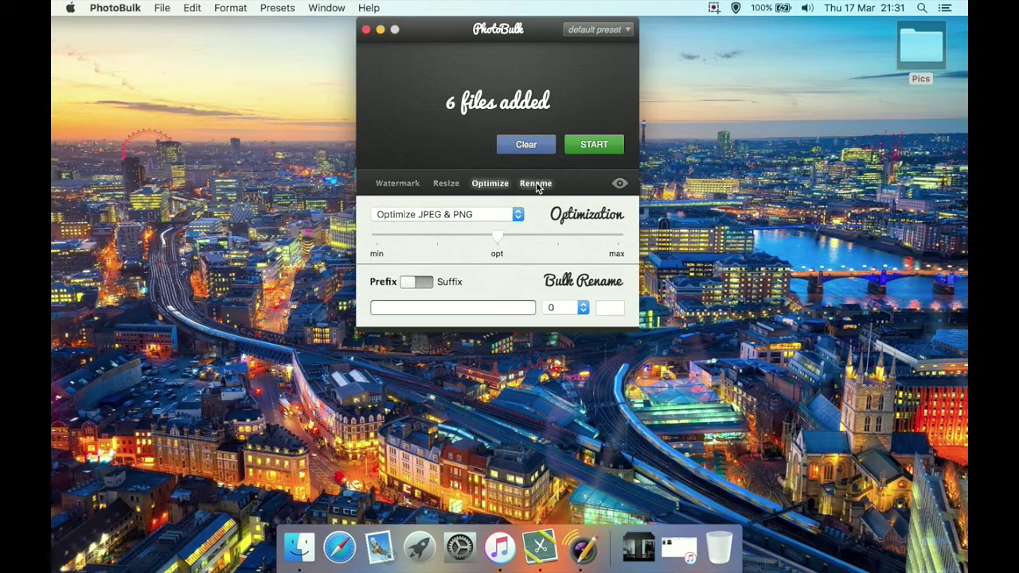
left_click(495, 184)
left_click(446, 238)
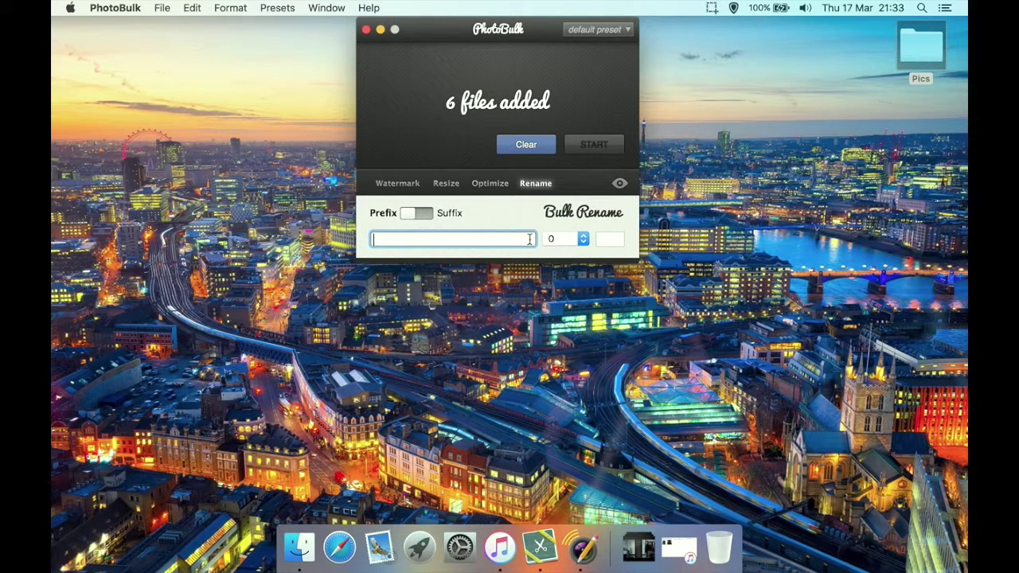
Review the numbering formats for prefix renaming, keep the single-digit format, and set the start number to 0.
left_click(565, 239)
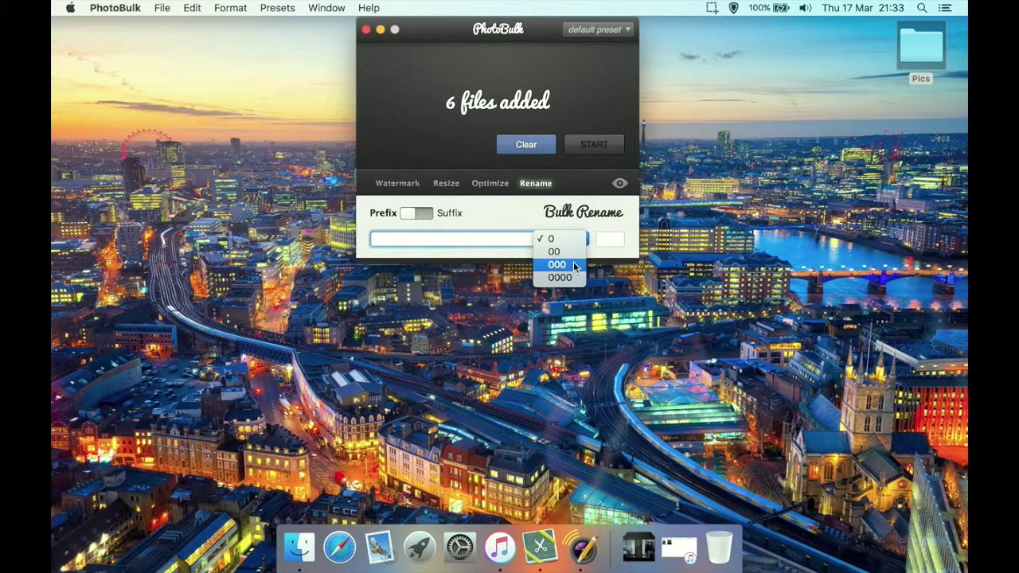
left_click(605, 236)
left_click(609, 238)
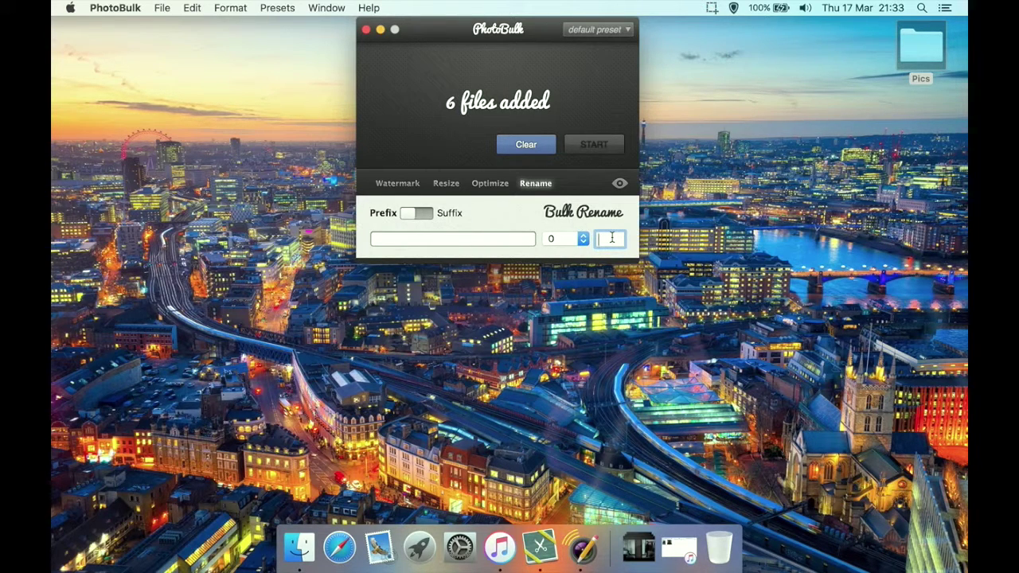
type("2")
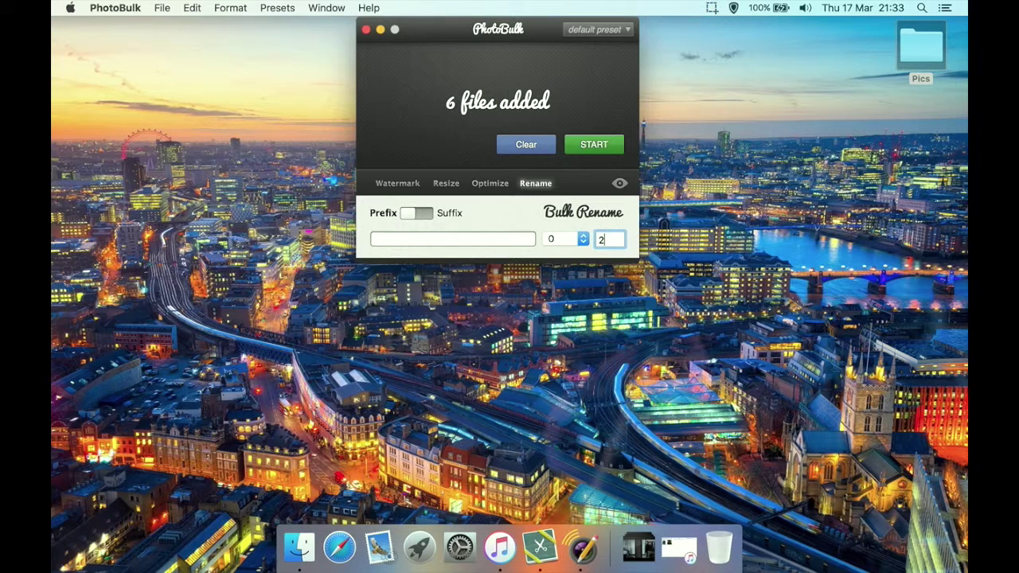
key("BackSpace")
type("1")
key("BackSpace")
type("0")
left_click(487, 239)
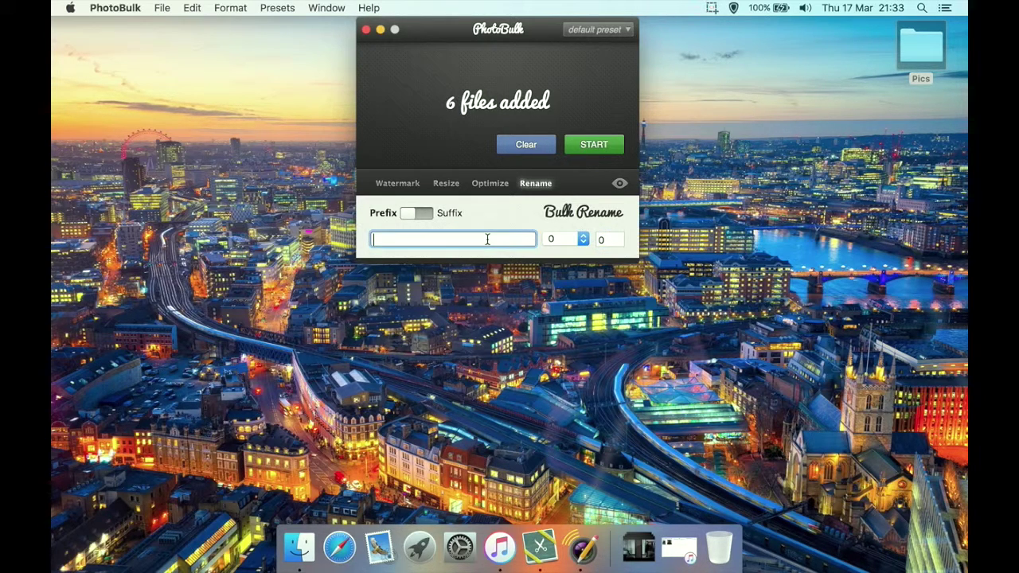
key("Tab")
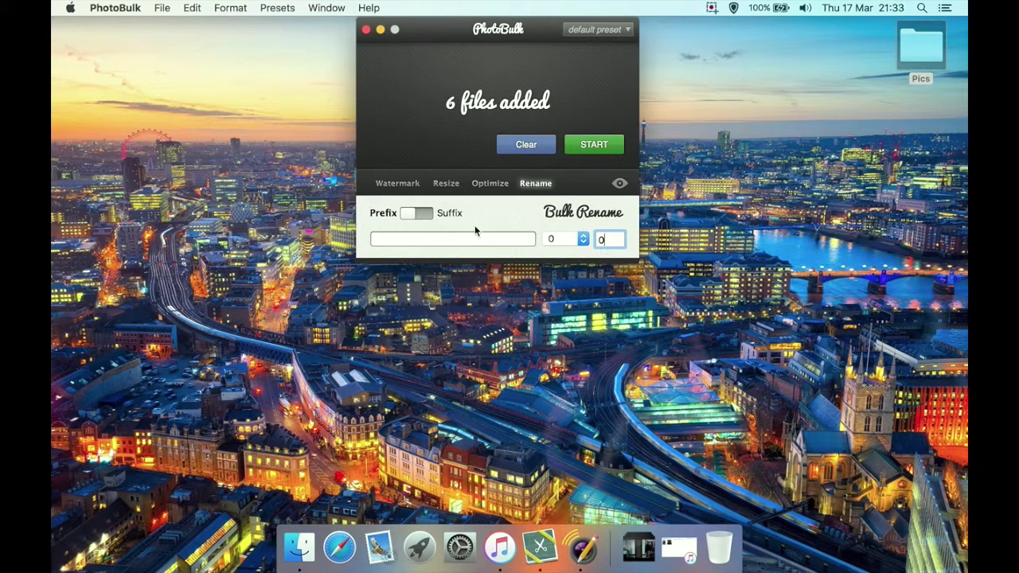
Switch bulk renaming to Suffix, keeping the single-digit format and a start number of 0.
left_click(418, 213)
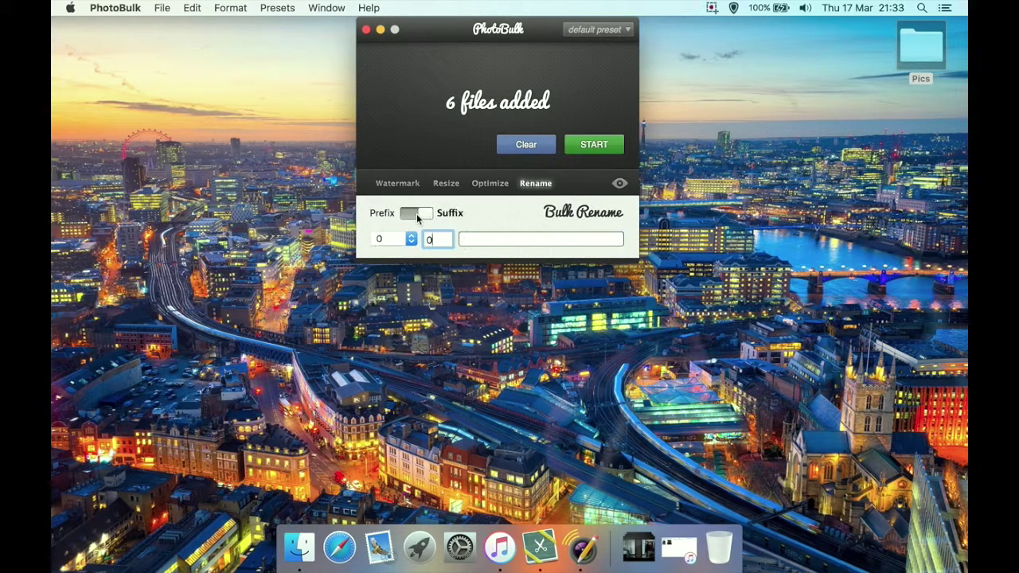
left_click(402, 239)
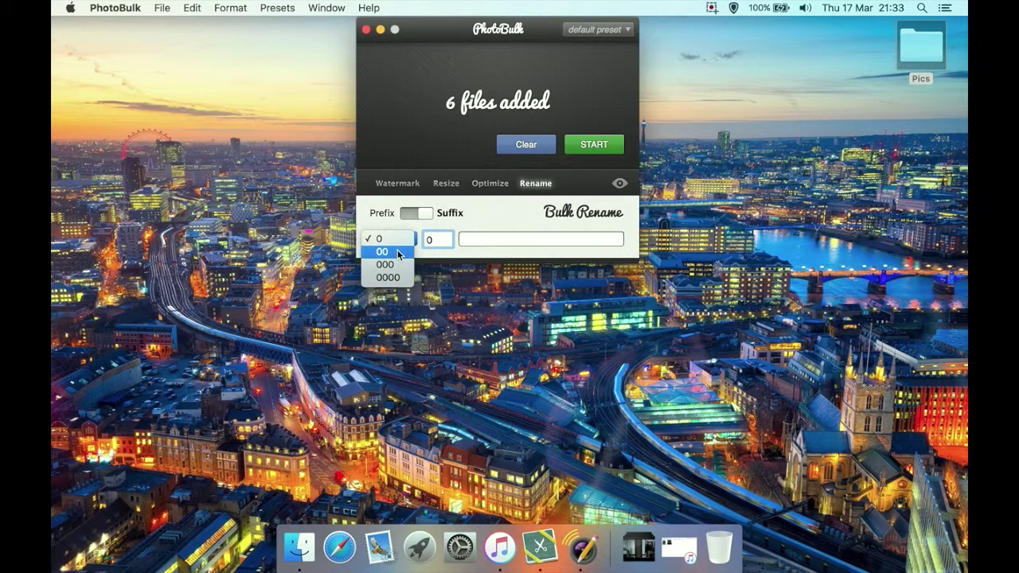
left_click(386, 239)
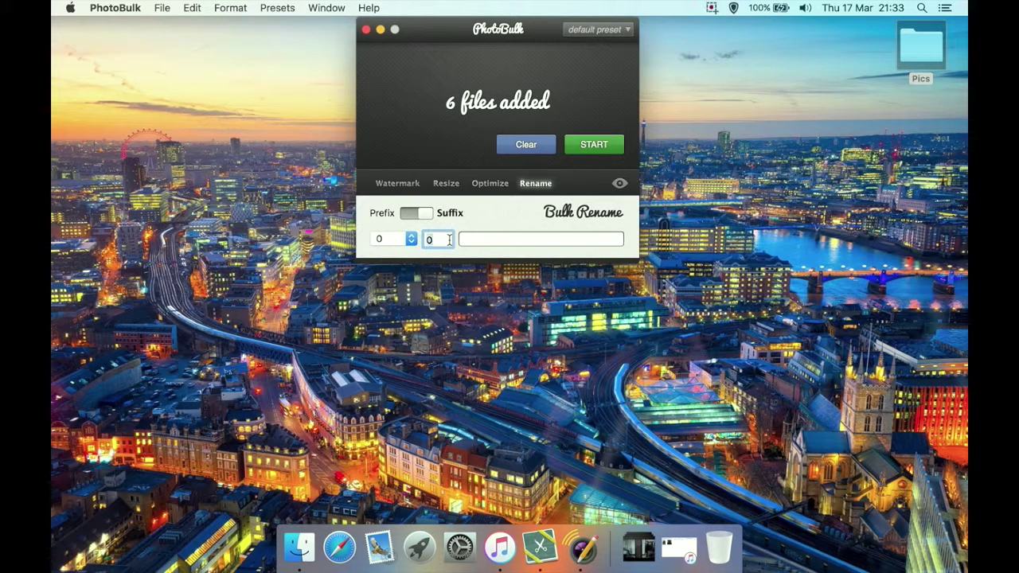
type("1")
key("BackSpace")
type("0")
Try "test" and "fin" as the suffix rename text, and clear the text again.
left_click(495, 239)
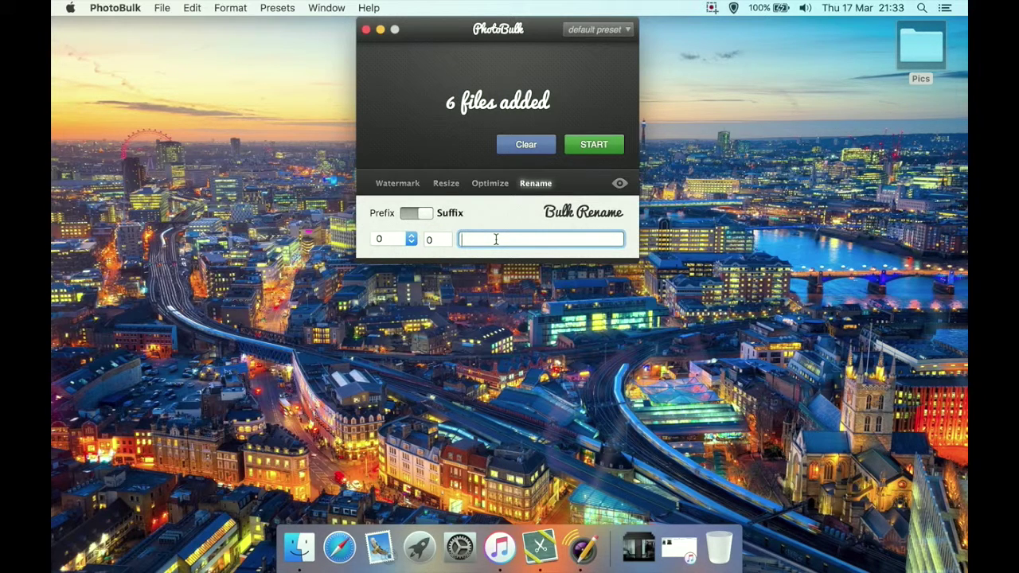
type("test")
key("BackSpace")
key("BackSpace")
key("BackSpace")
key("BackSpace")
type("fin")
key("BackSpace")
key("BackSpace")
key("BackSpace")
Try adding the Watermark, Resize and Optimize operations alongside Rename, and turn all three off again.
left_click(406, 186)
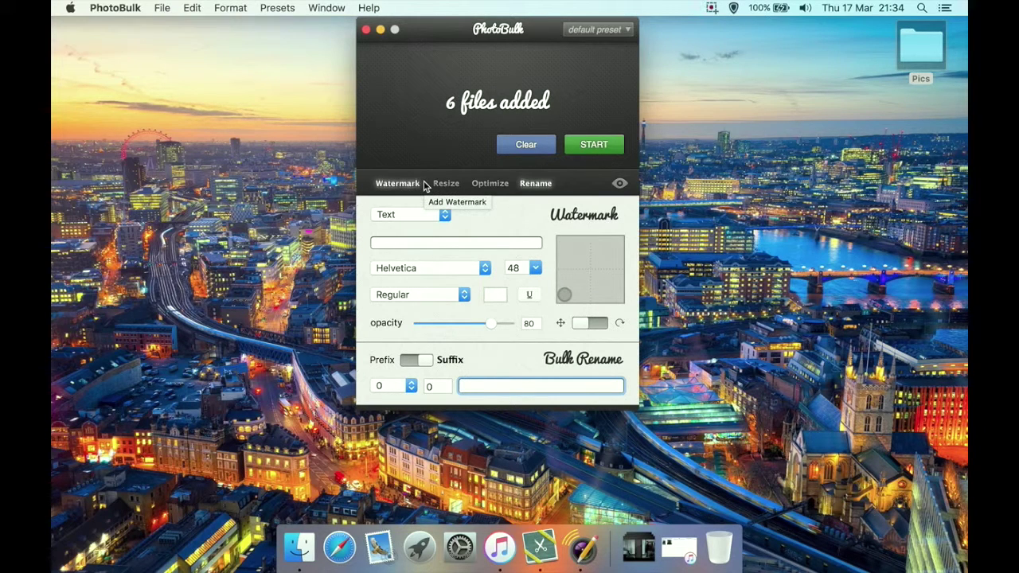
left_click(457, 185)
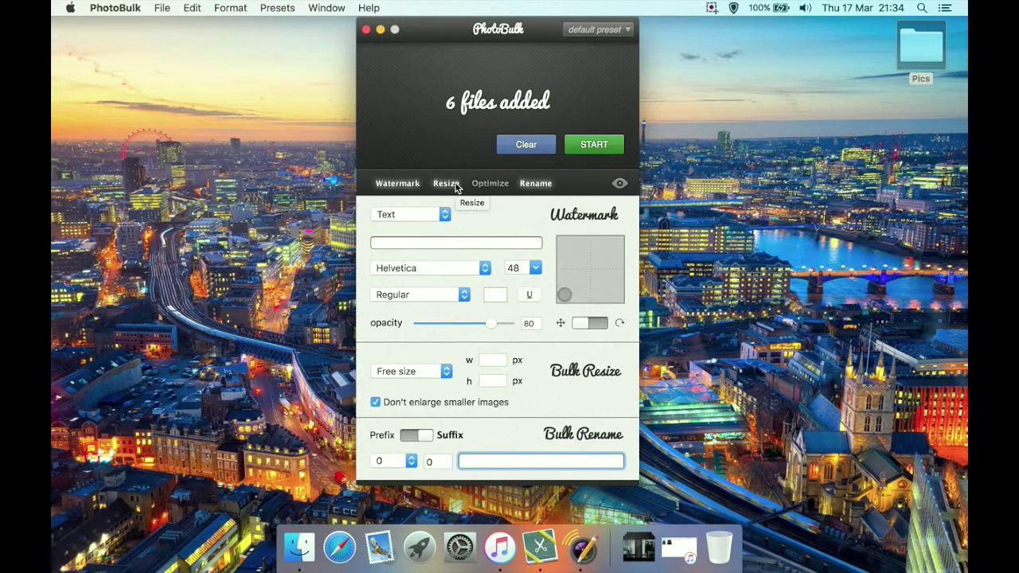
left_click(414, 183)
left_click(448, 183)
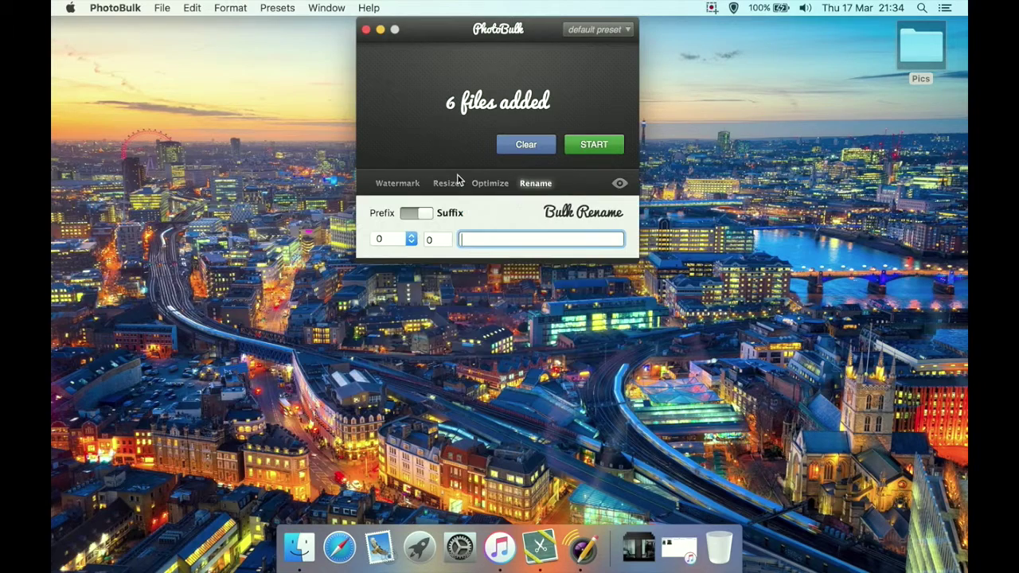
left_click(482, 184)
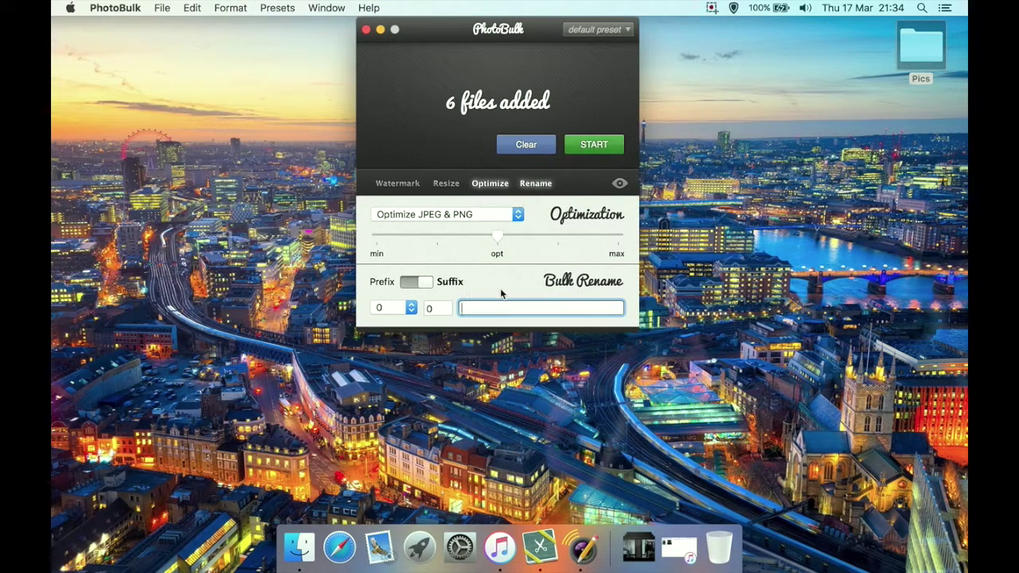
left_click(487, 184)
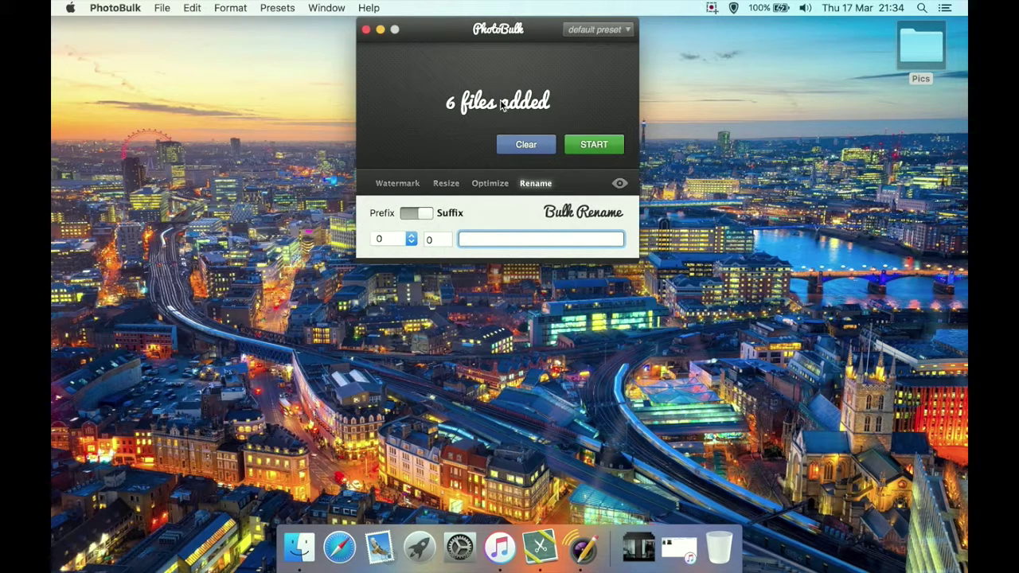
Combine the Watermark and Optimize operations without Rename, and place the watermark just above the image centre.
left_click(278, 7)
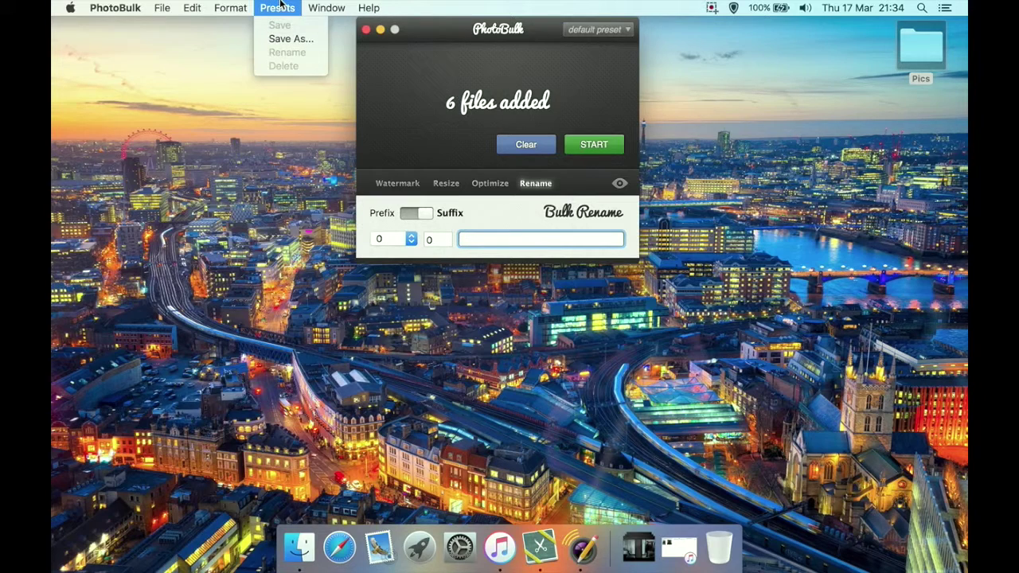
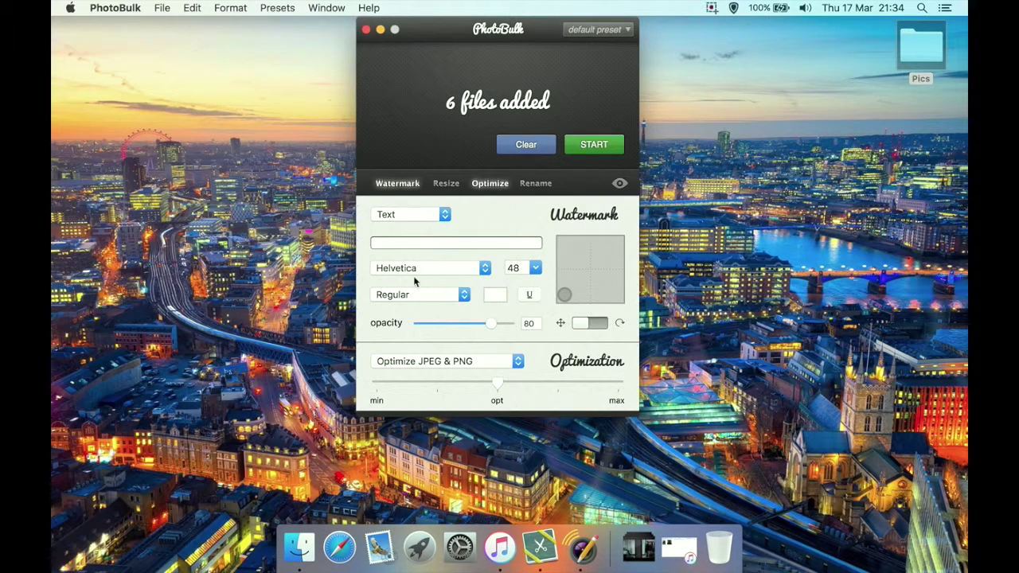
left_click(406, 244)
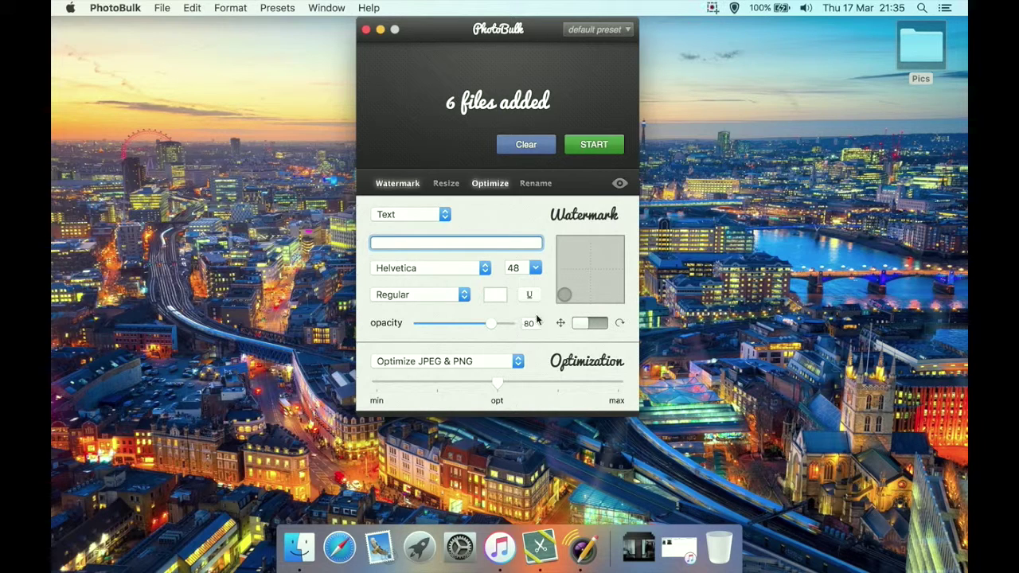
left_click(595, 260)
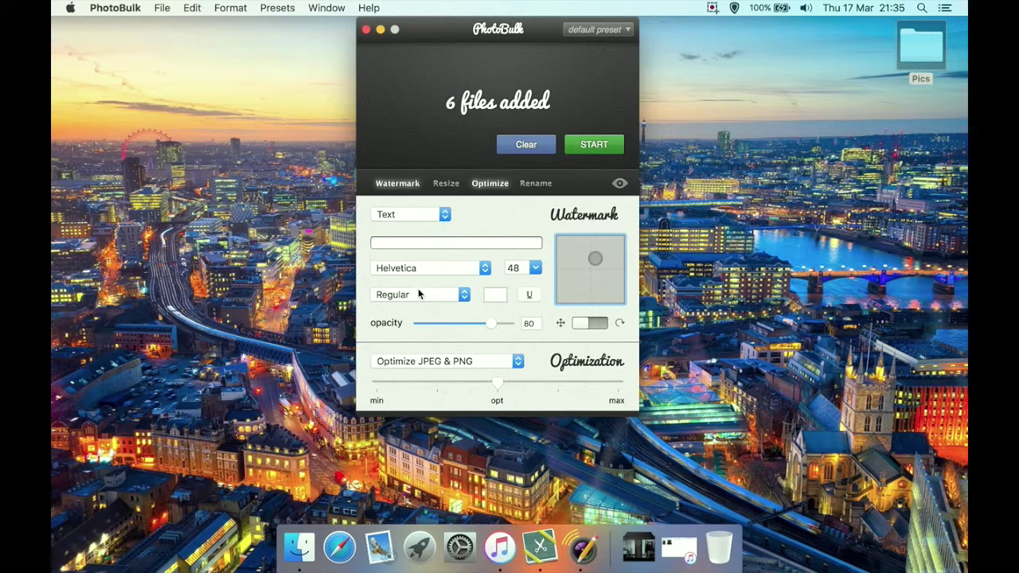
Look at the dialog for saving the configuration as a preset, cancel it, and check the list of available presets.
left_click(281, 8)
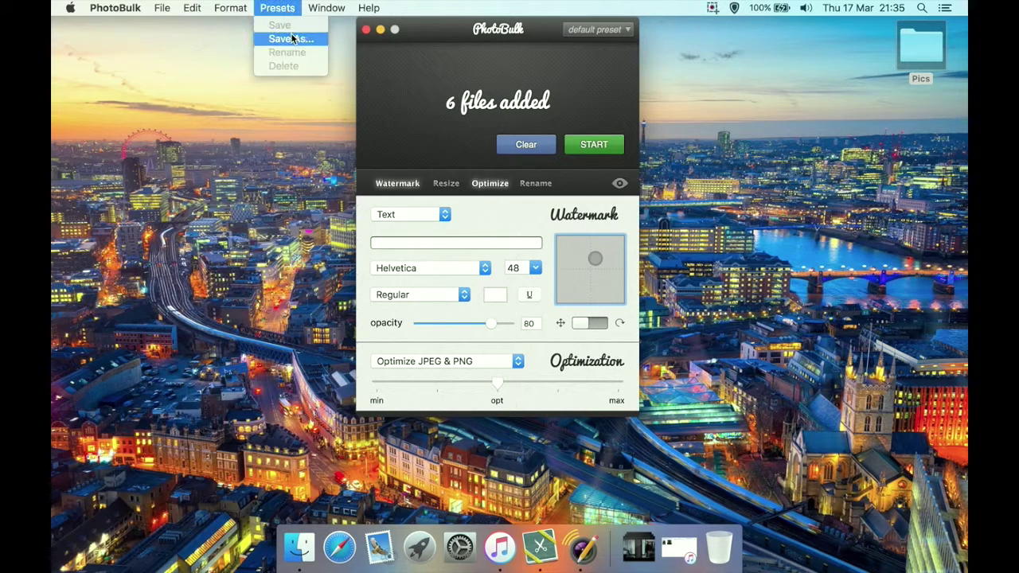
left_click(310, 38)
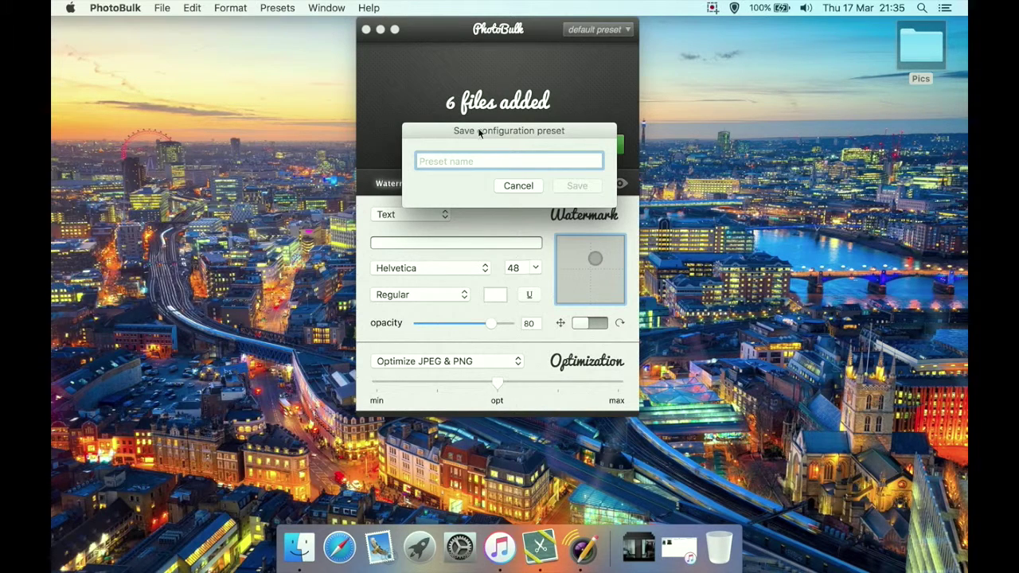
left_click(527, 186)
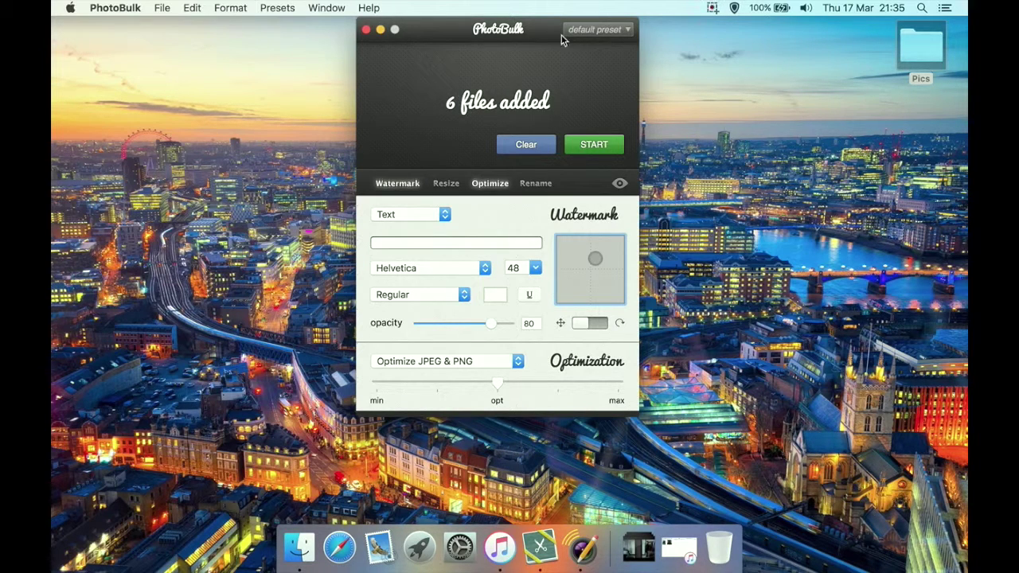
left_click(604, 30)
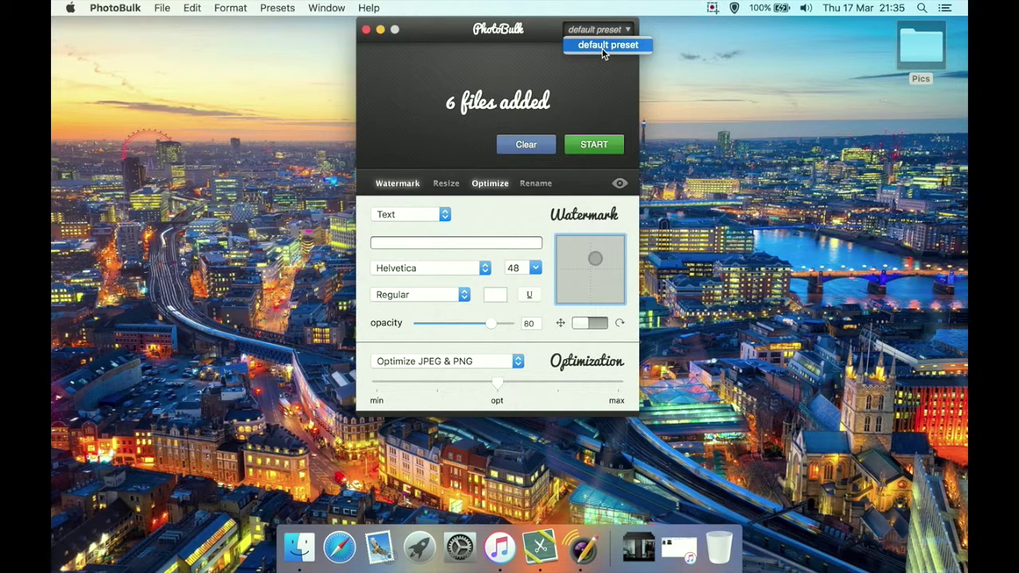
left_click(521, 68)
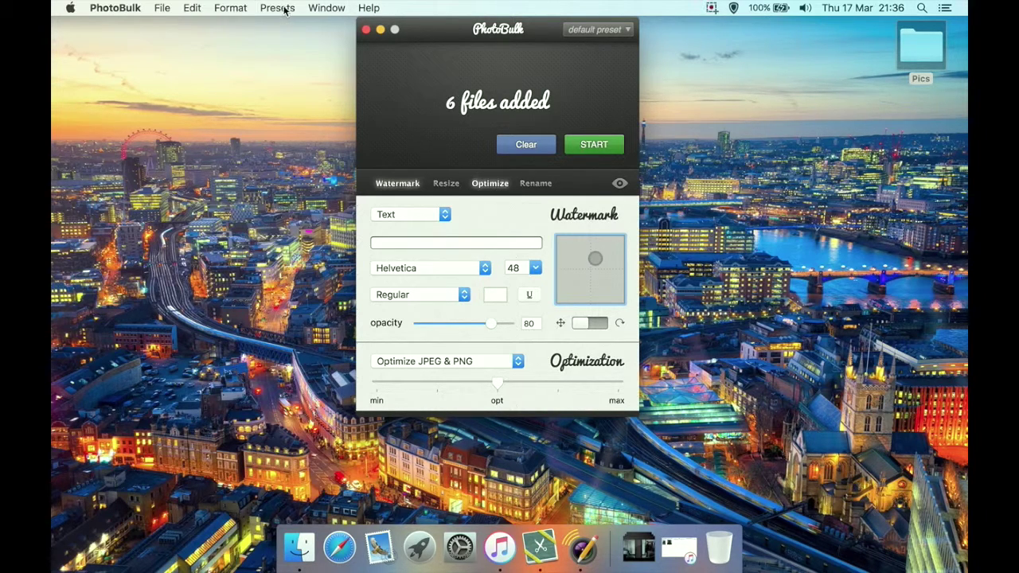
Check for PhotoBulk updates and dismiss the result.
left_click(127, 7)
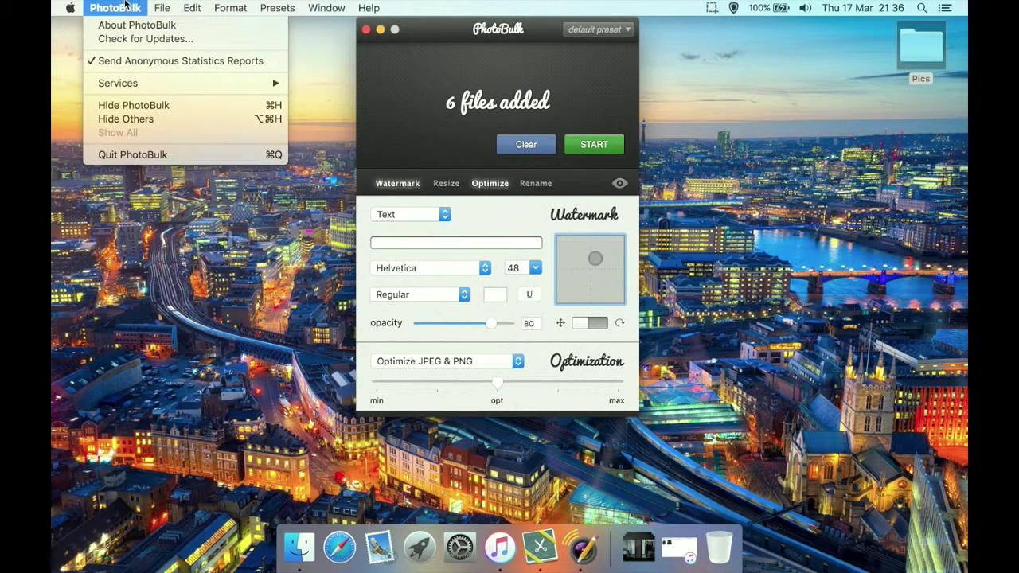
left_click(143, 38)
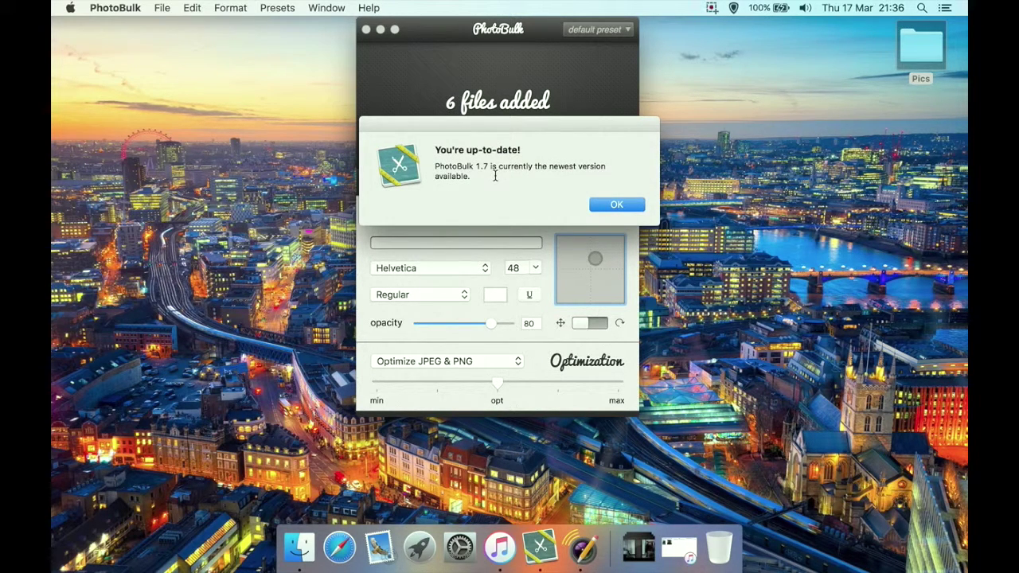
left_click(594, 207)
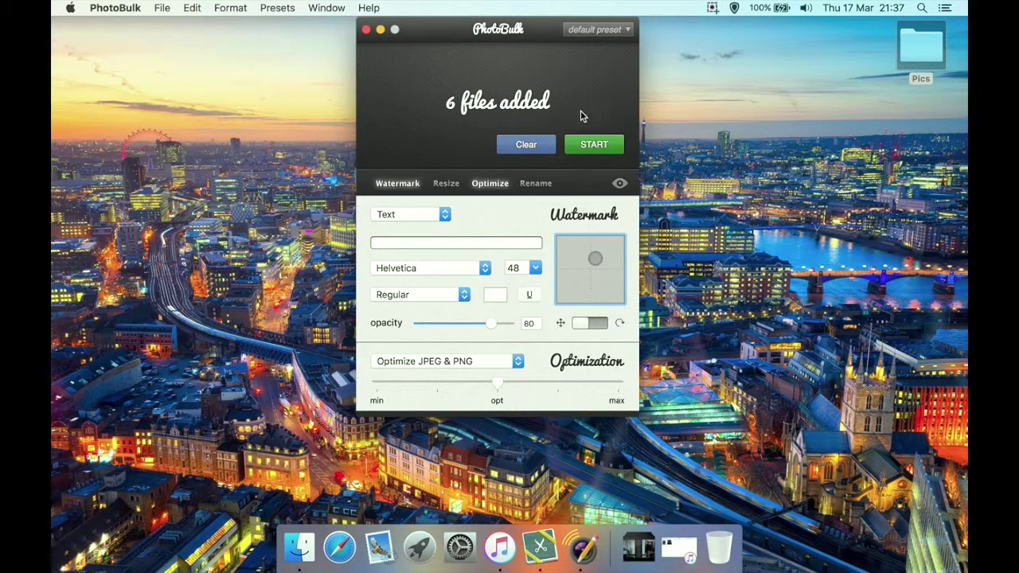
Start processing the six added images and choose the Pics folder on the Desktop as the destination.
left_click(593, 143)
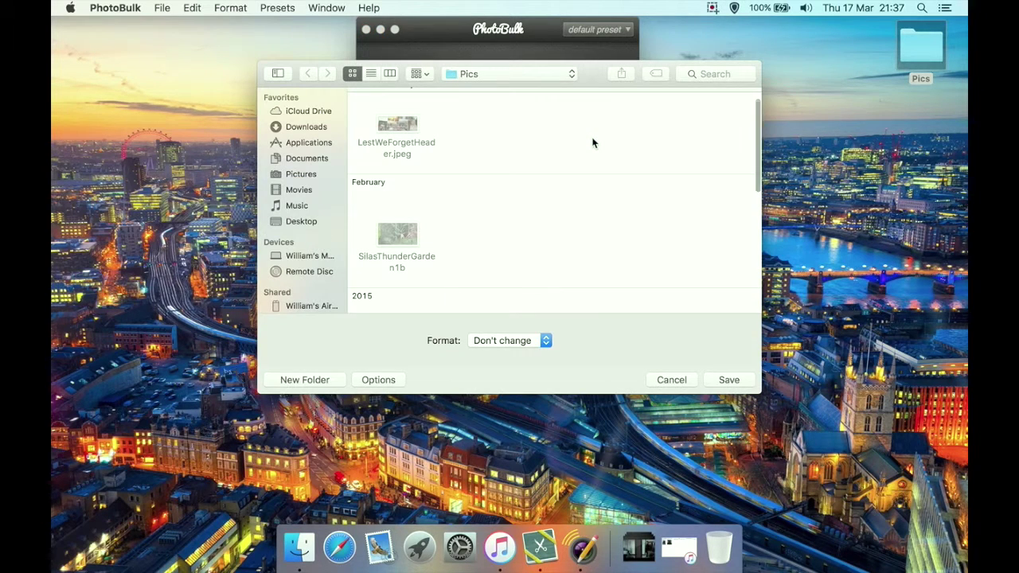
left_click(298, 221)
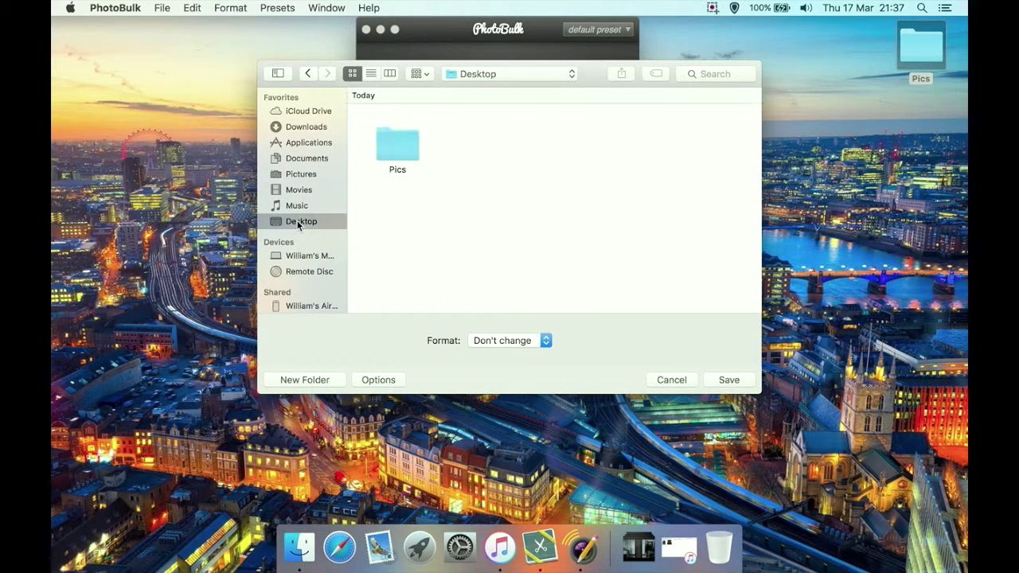
double_click(399, 150)
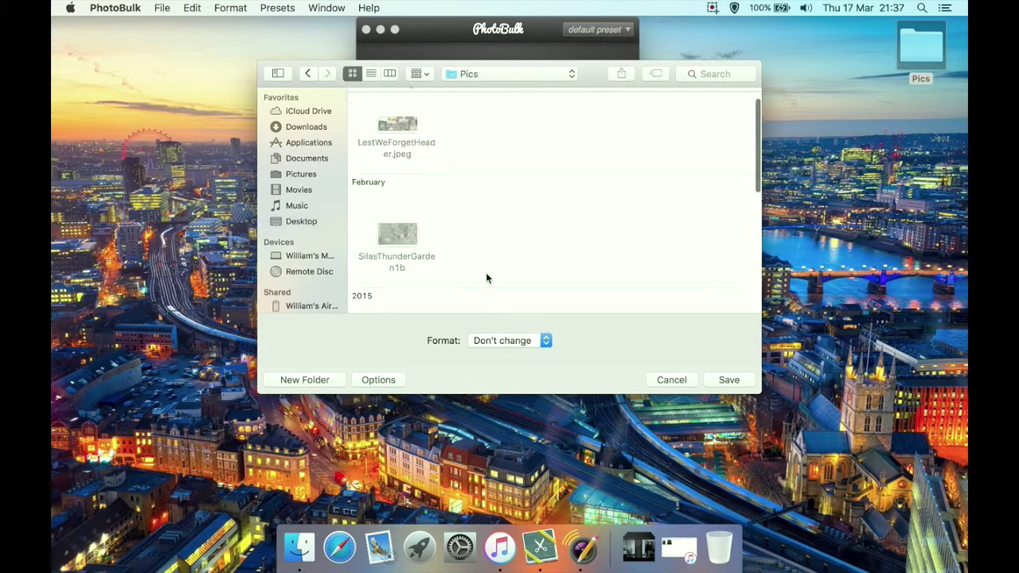
Look through the available output formats, try JPEG, and restore the format to Don't change.
left_click(501, 340)
left_click(571, 346)
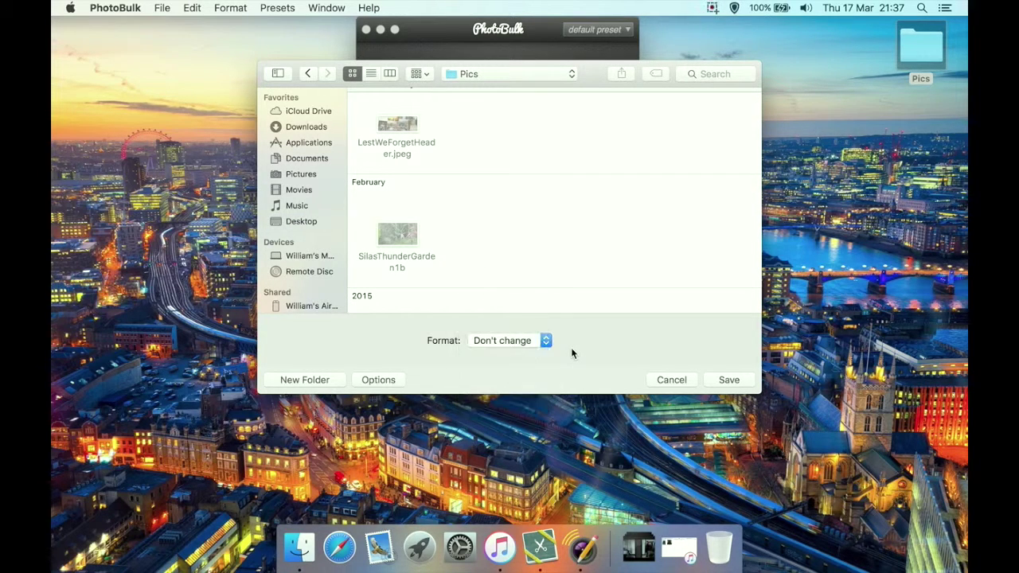
left_click(517, 339)
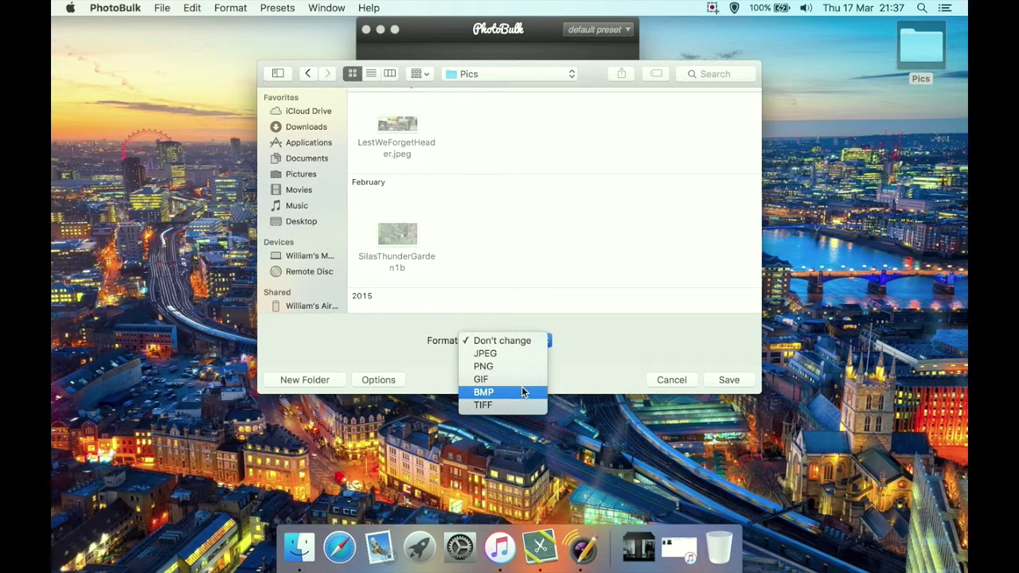
left_click(485, 357)
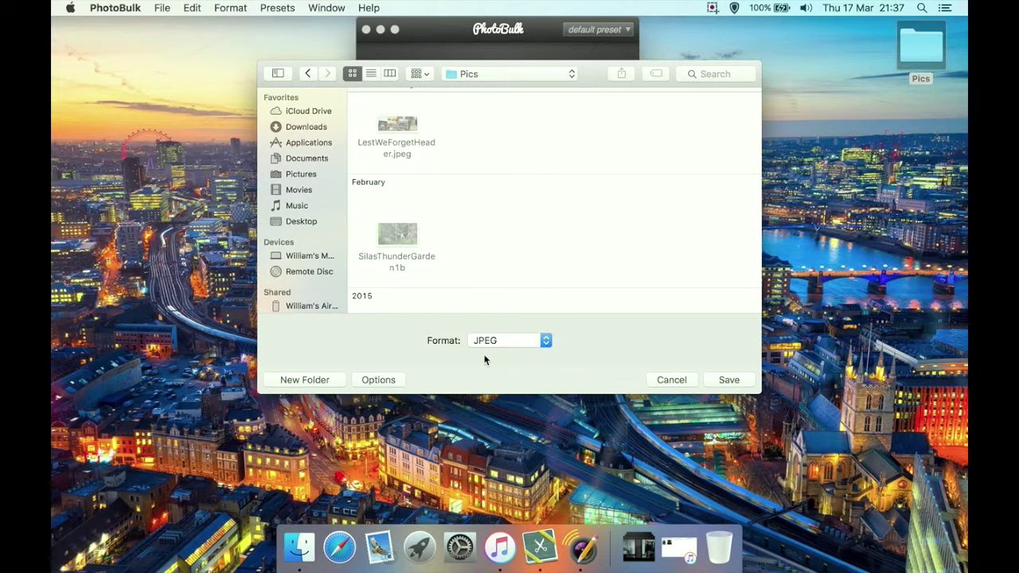
left_click(509, 338)
left_click(524, 329)
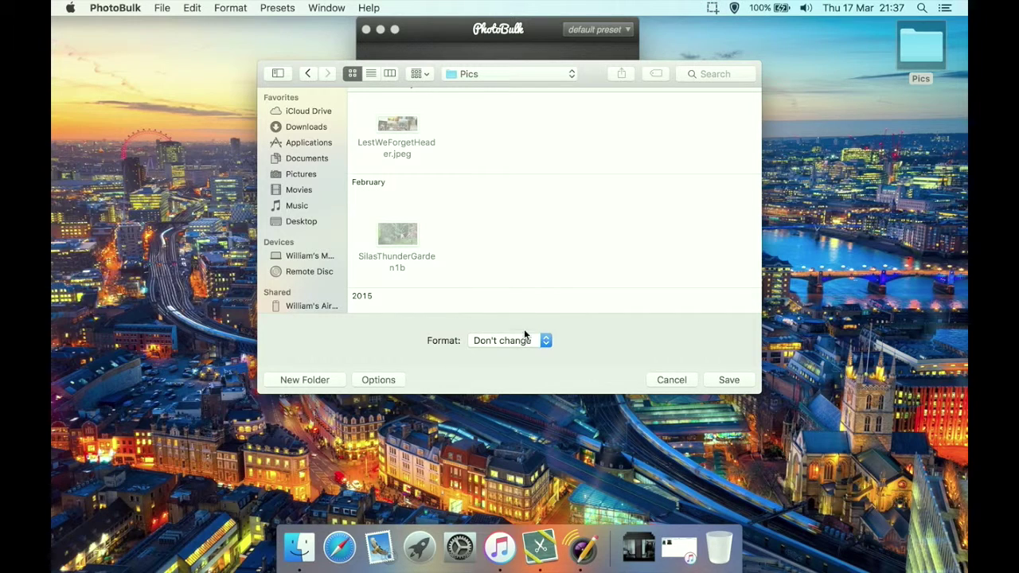
Check the additional save options and save the processed images into the Pics folder with the format set to Don't change.
left_click(390, 380)
left_click(390, 381)
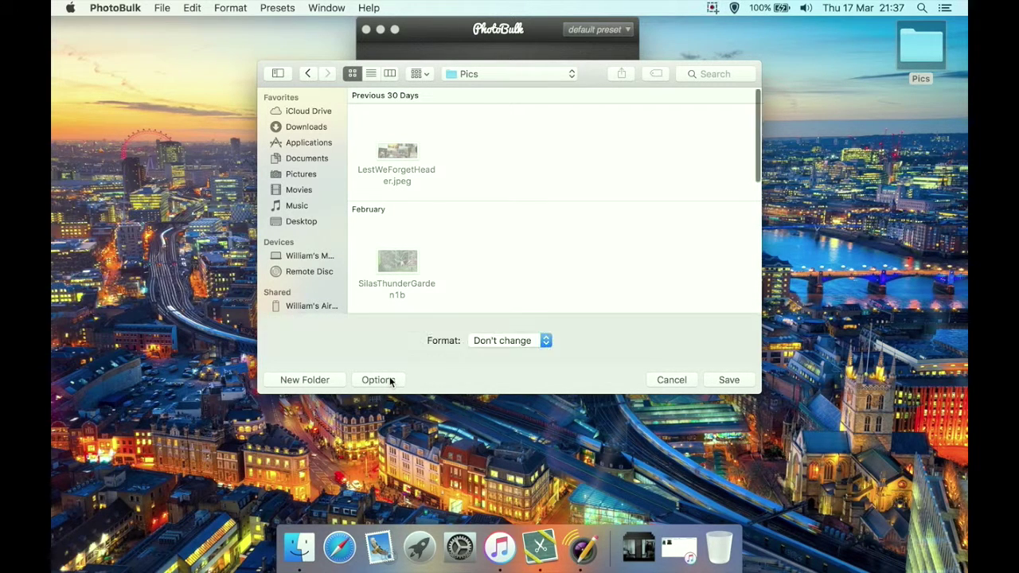
left_click(390, 381)
left_click(390, 380)
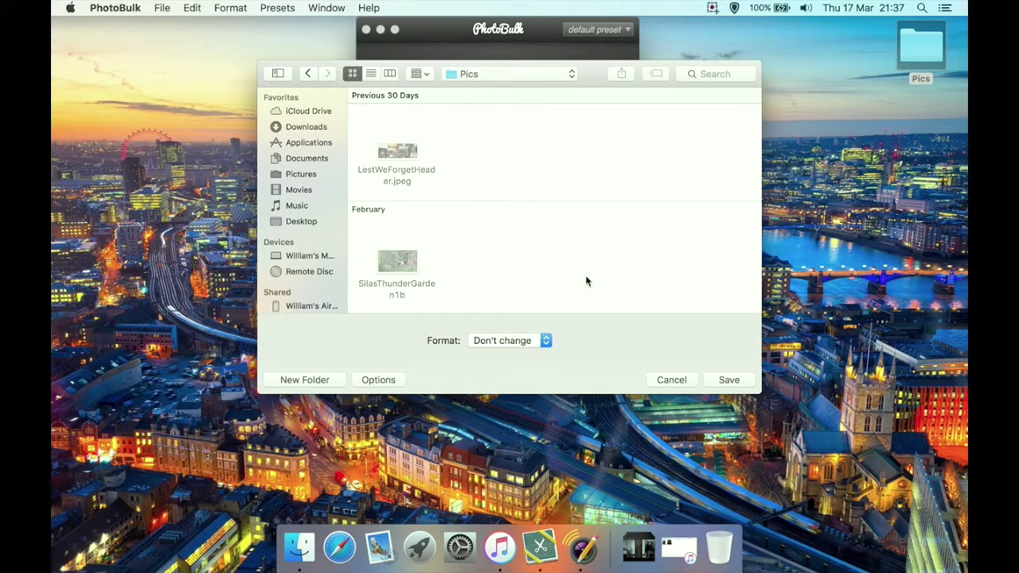
left_click(723, 381)
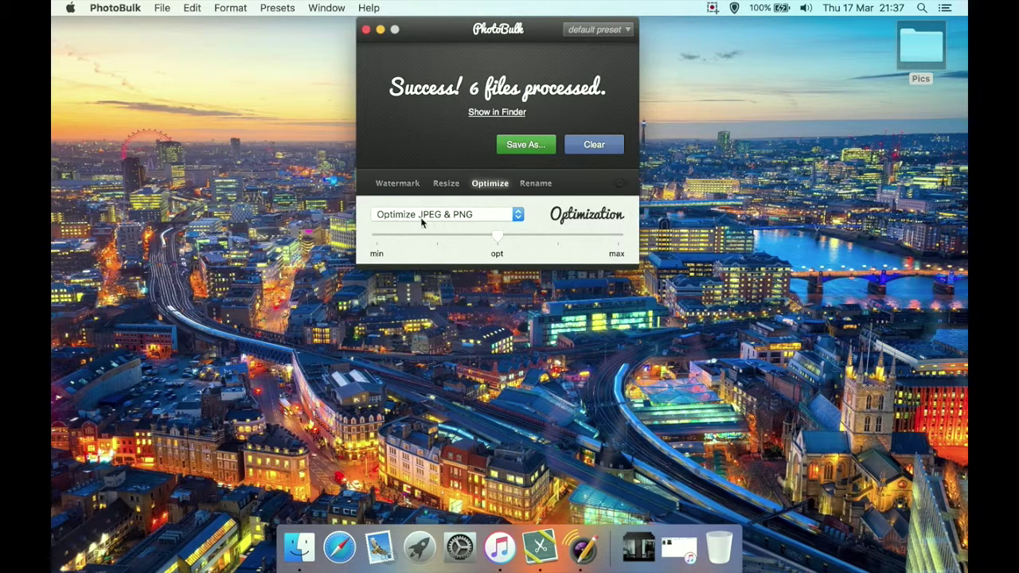
Toggle the Rename operation and leave all four batch operations turned off.
left_click(536, 184)
left_click(536, 184)
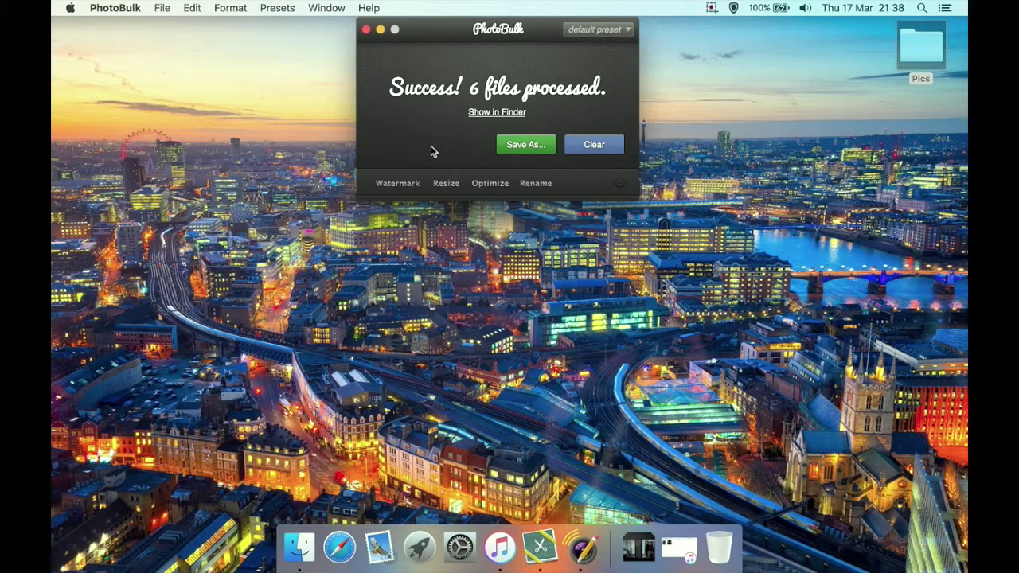
Look at the dialog for saving the configuration as a preset, and cancel it both times without entering a name.
left_click(511, 149)
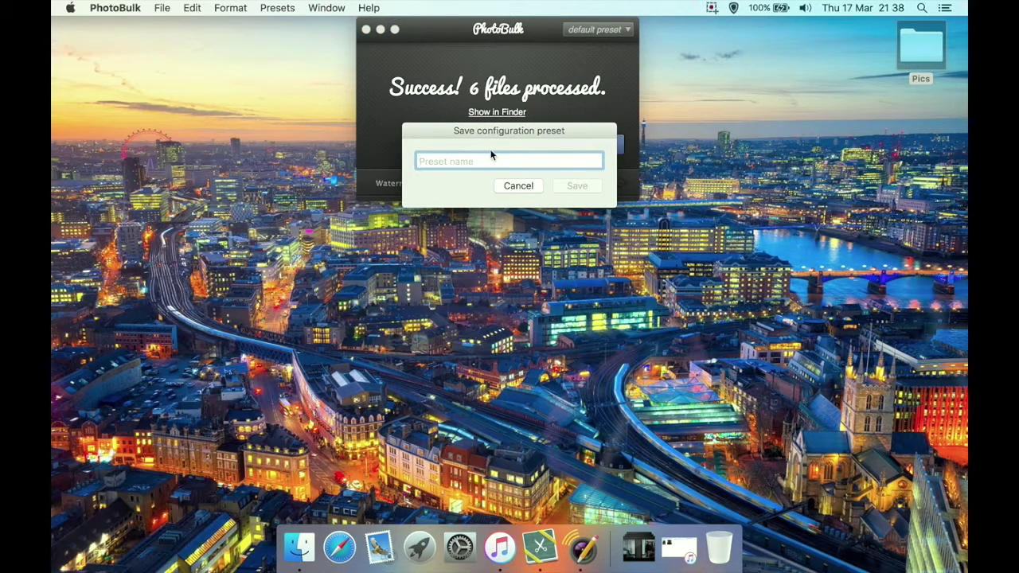
left_click(520, 191)
left_click(518, 186)
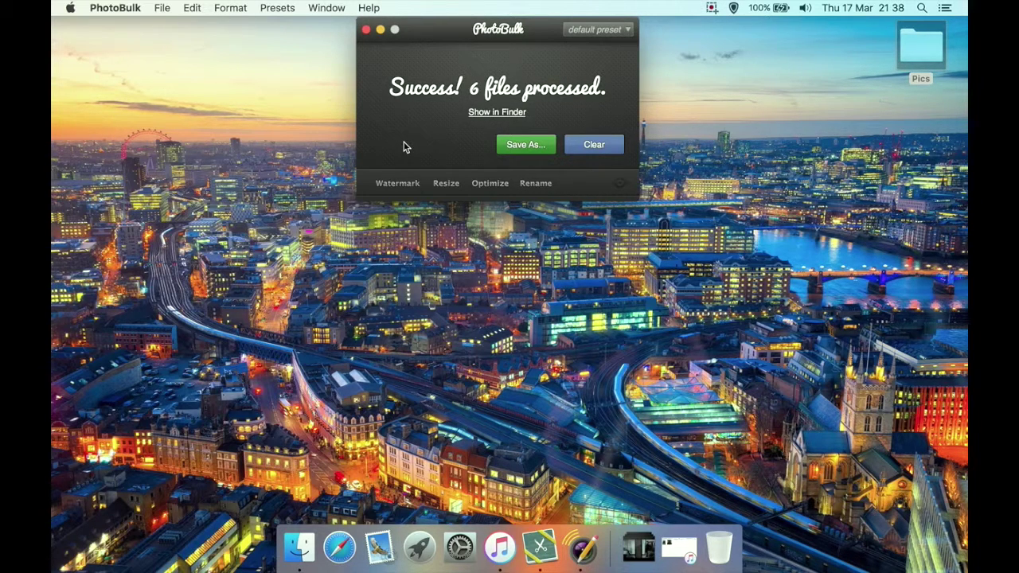
left_click(509, 146)
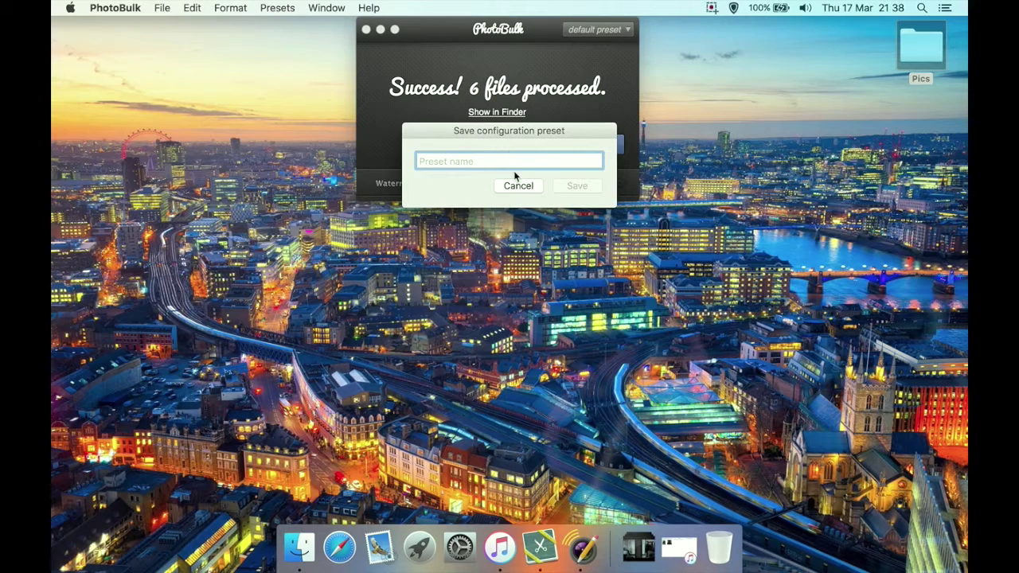
left_click(516, 185)
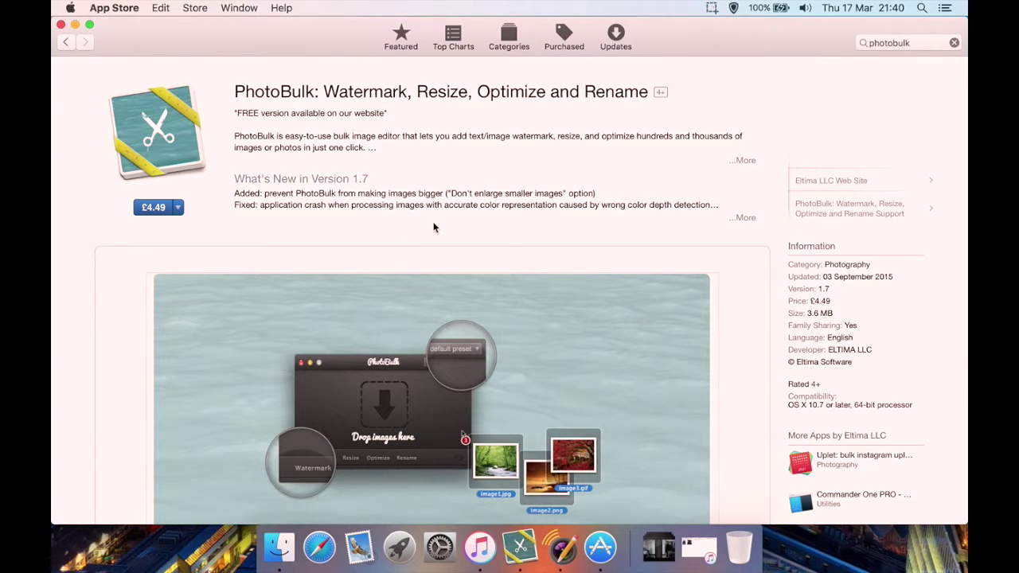
Examine PhotoBulk's App Store page, including its description, version notes, price, compatibility and the developer's other apps.
scroll(442, 225, "down", 3)
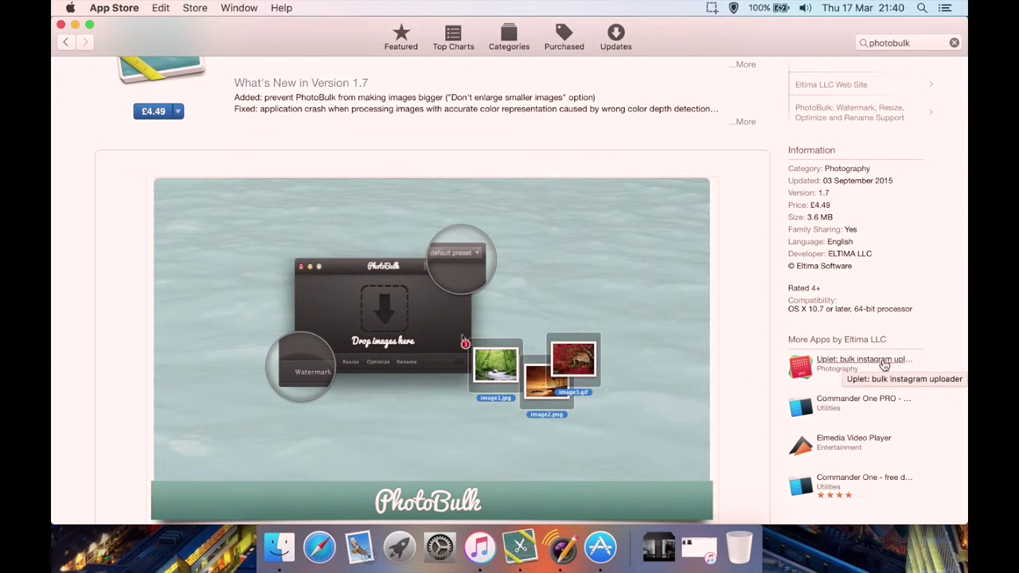
scroll(611, 231, "up", 1)
scroll(612, 232, "up", 5)
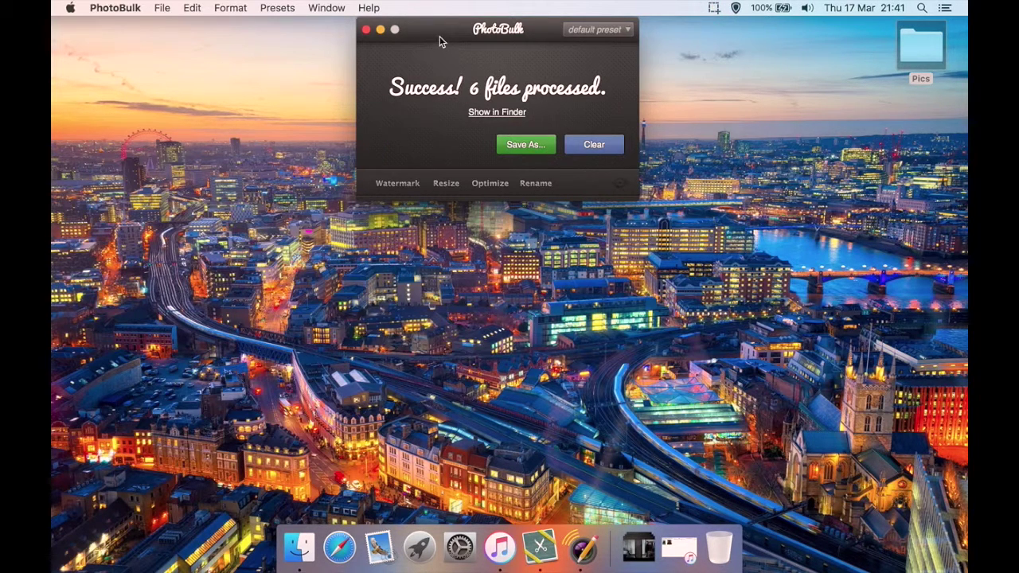
Switch back to PhotoBulk, move its window slightly lower on the desktop, and clear the processed batch.
left_click_drag(442, 38, 439, 80)
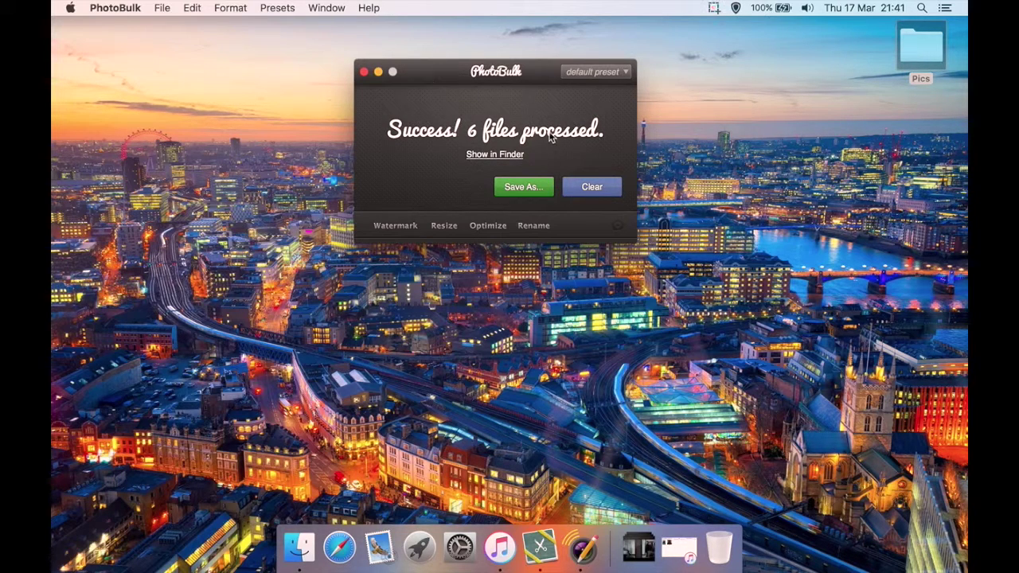
left_click(588, 186)
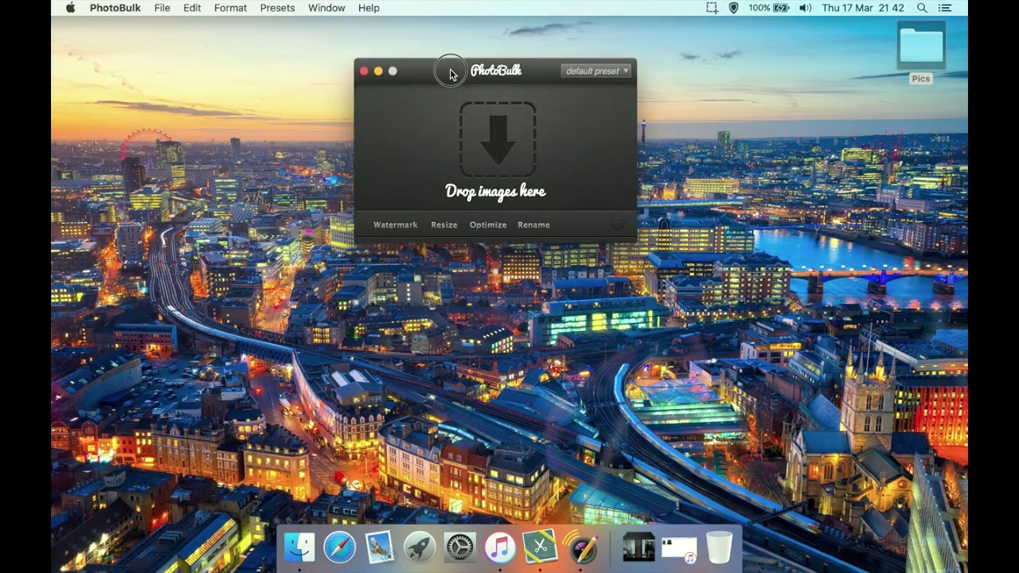